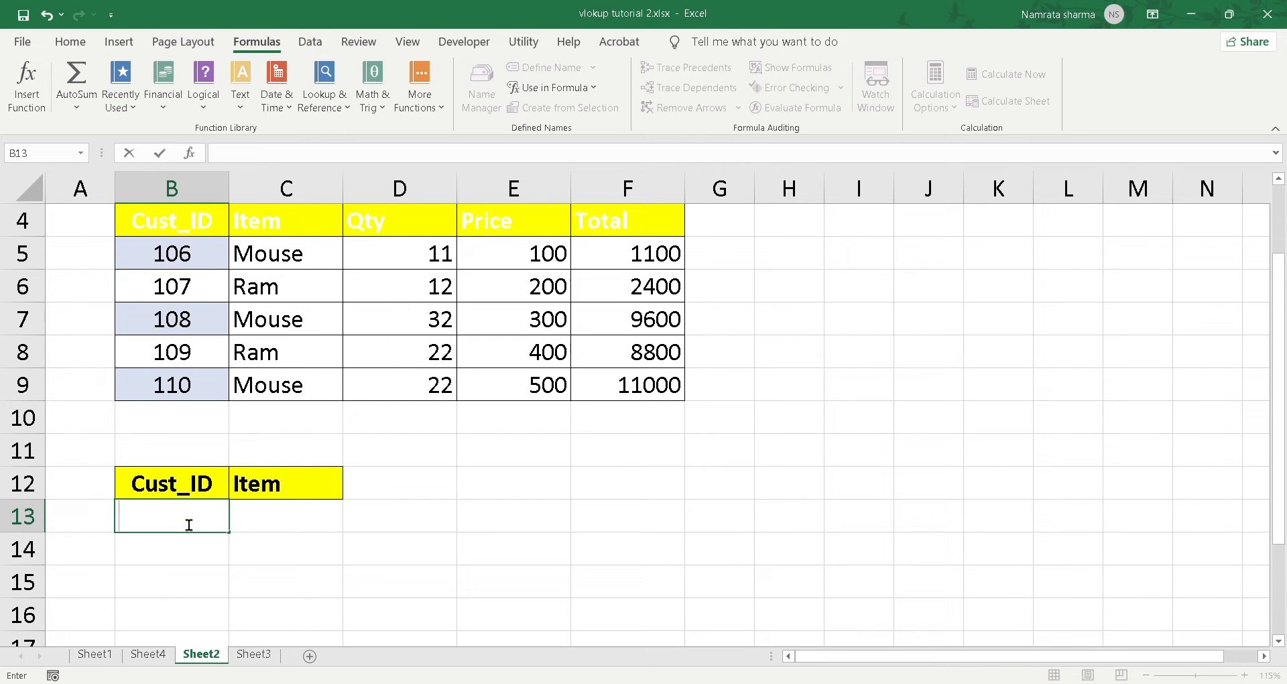
Step: Enter the customer ID from row 6 in B13 and start a VLOOKUP formula in C13 with B13 as lookup value
type("107")
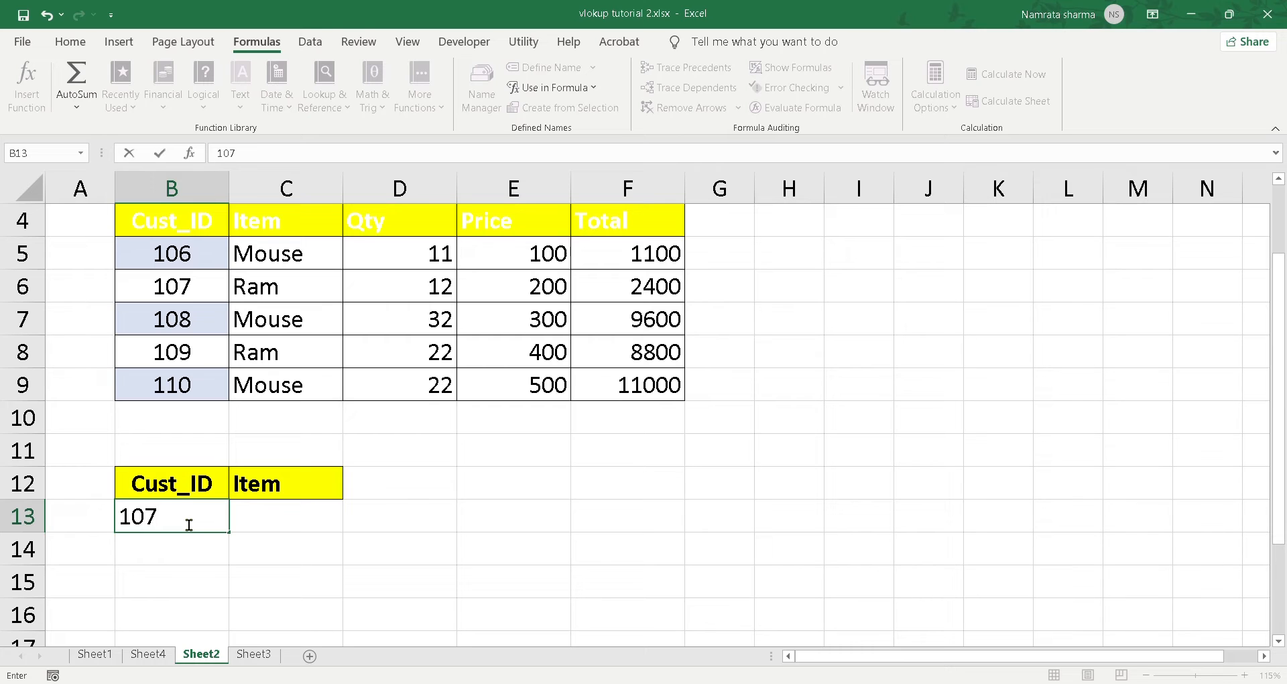
key("Tab")
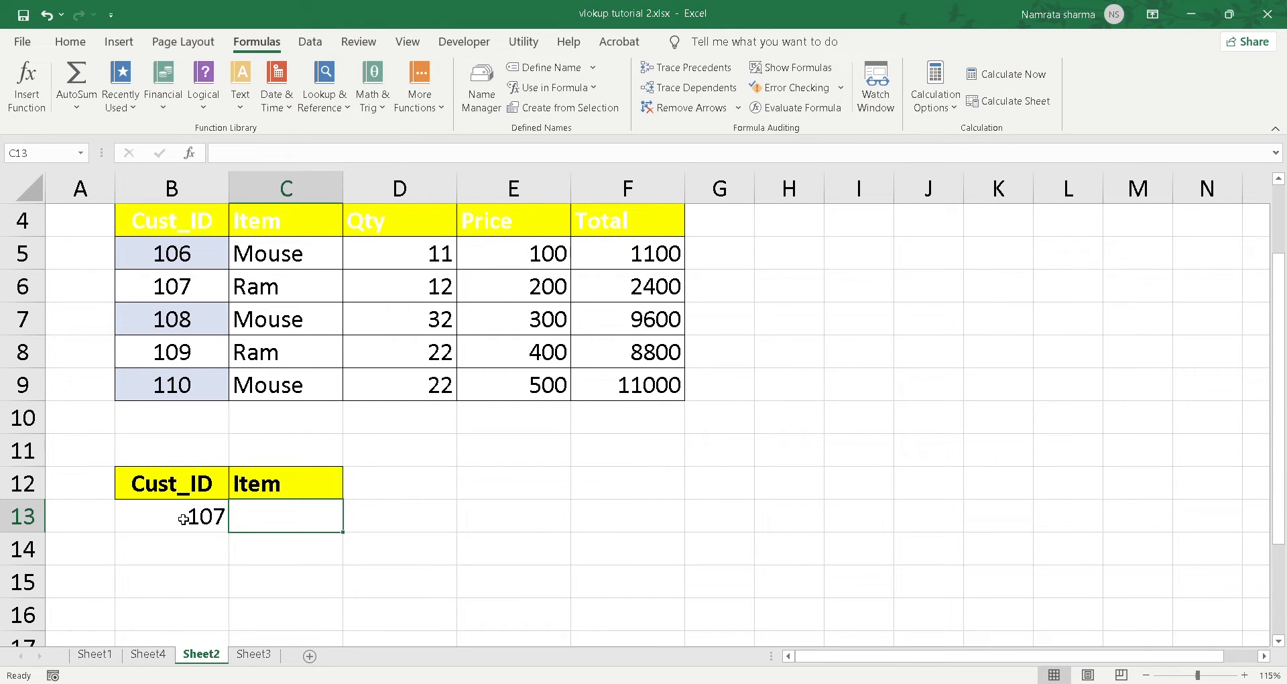
type("=vlo")
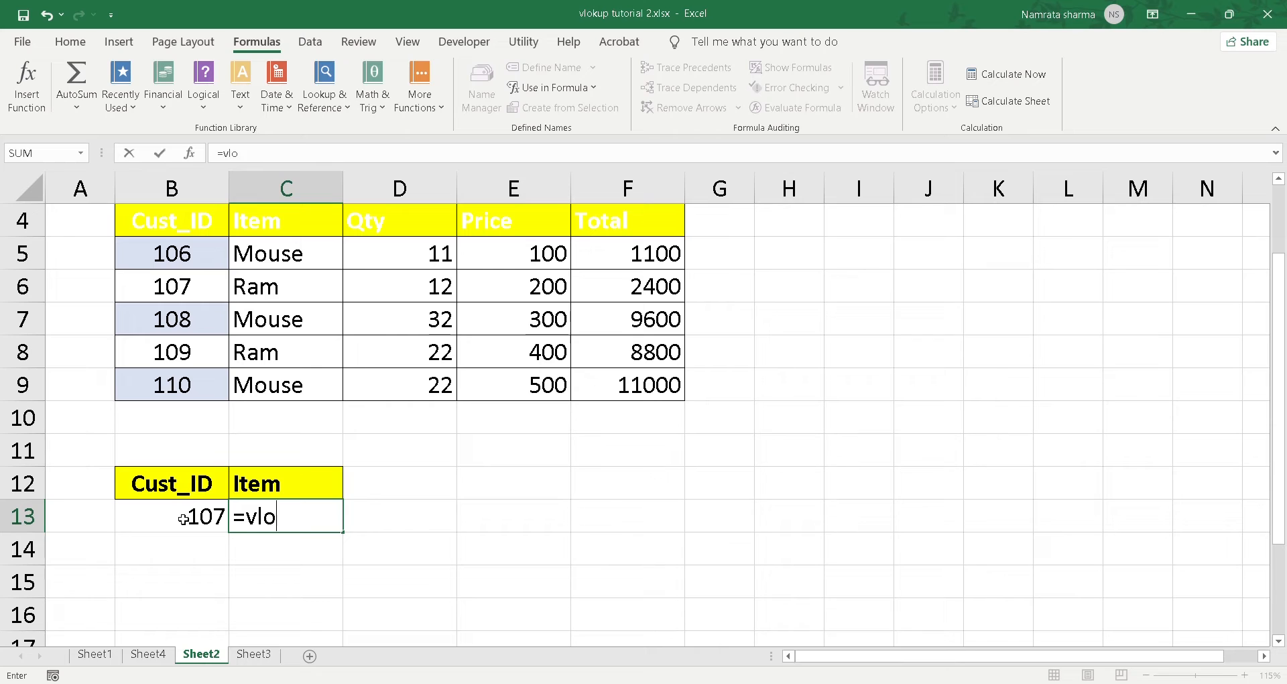
key("Tab")
type("q")
key("BackSpace")
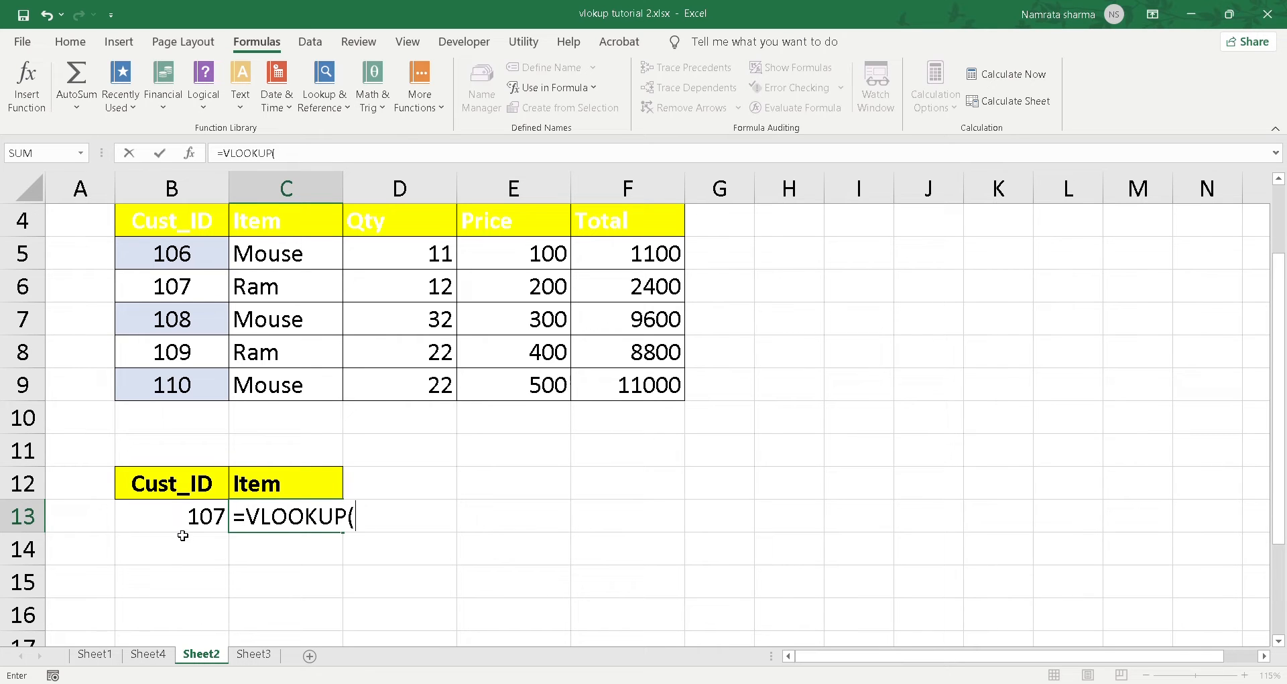
left_click(177, 525)
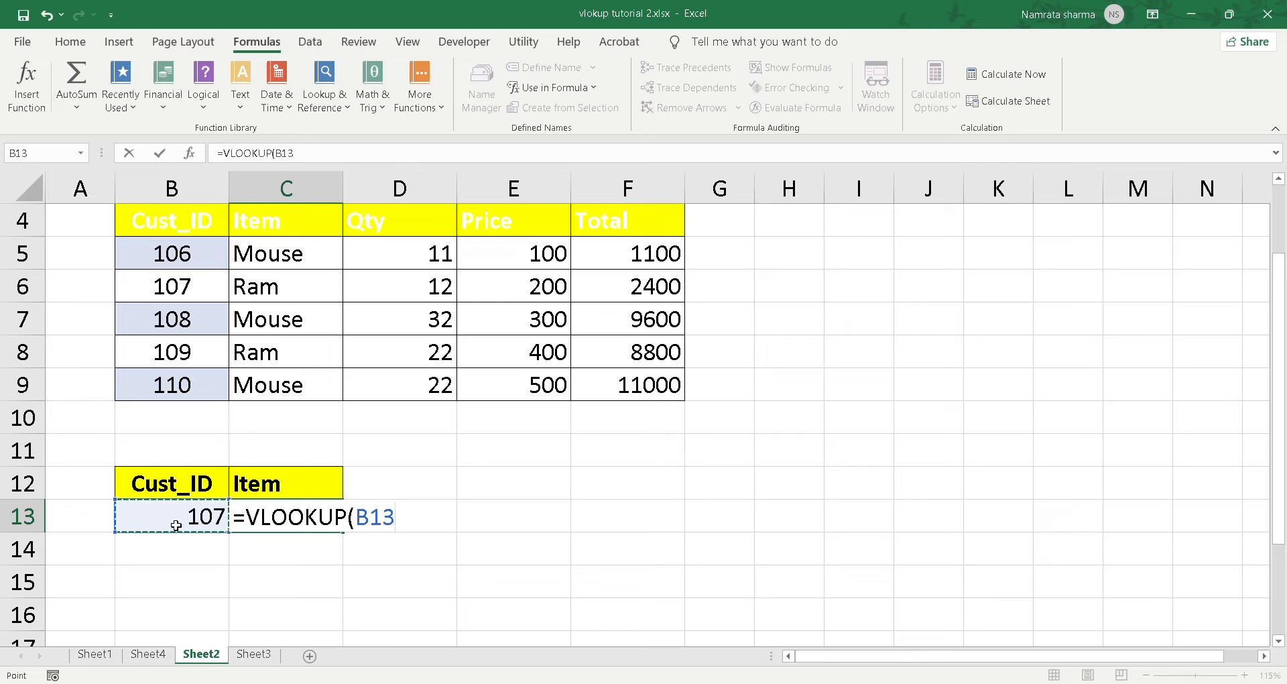
type(",")
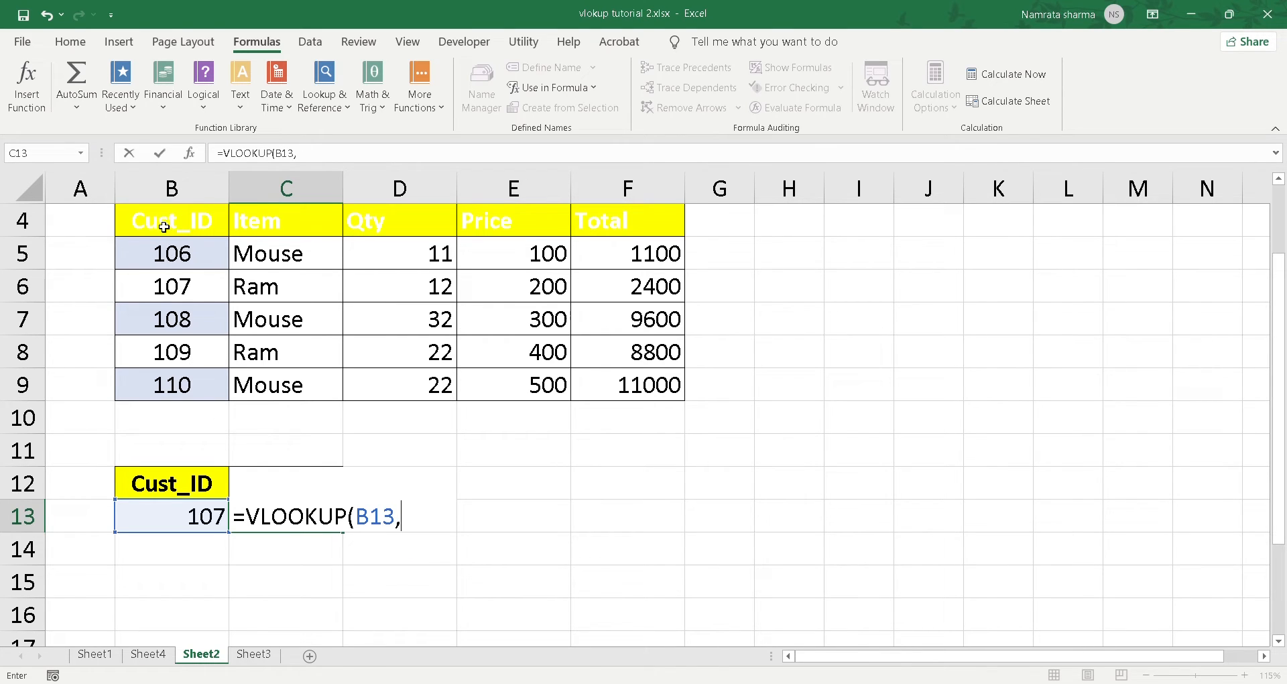
Step: Complete the VLOOKUP formula in C13 with table range B4:F9, column index 2 and match type 0
left_click_drag(168, 221, 629, 380)
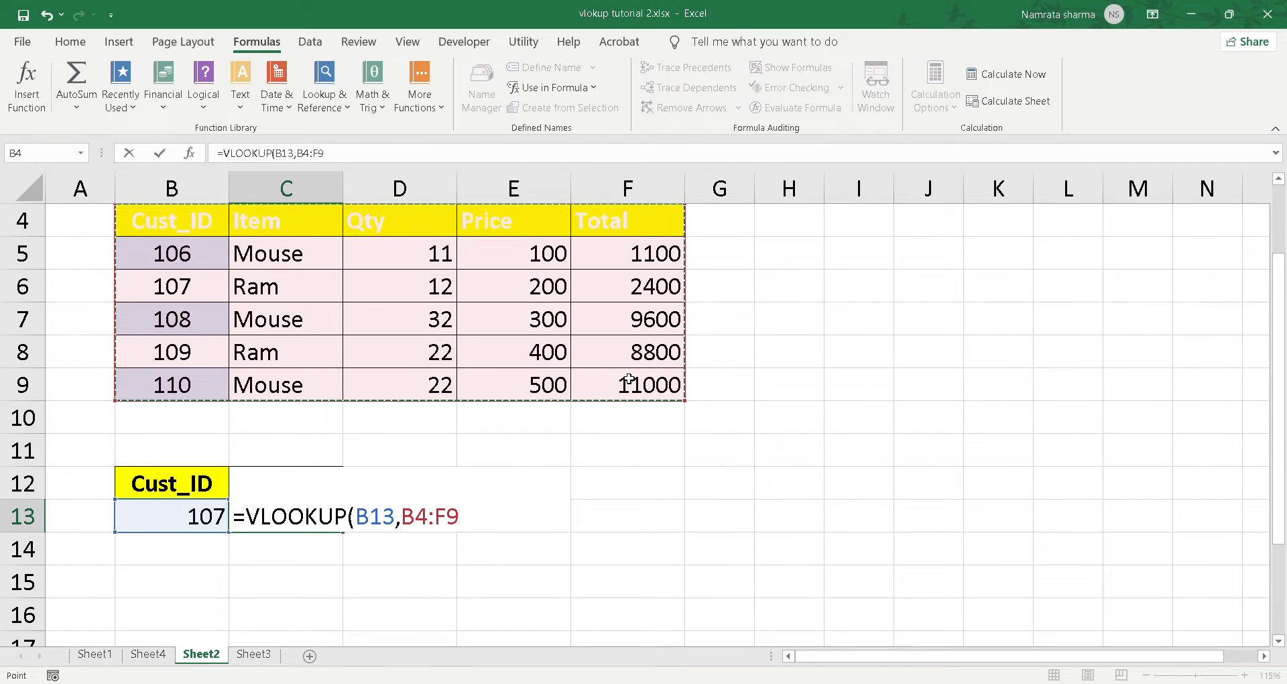
type(",")
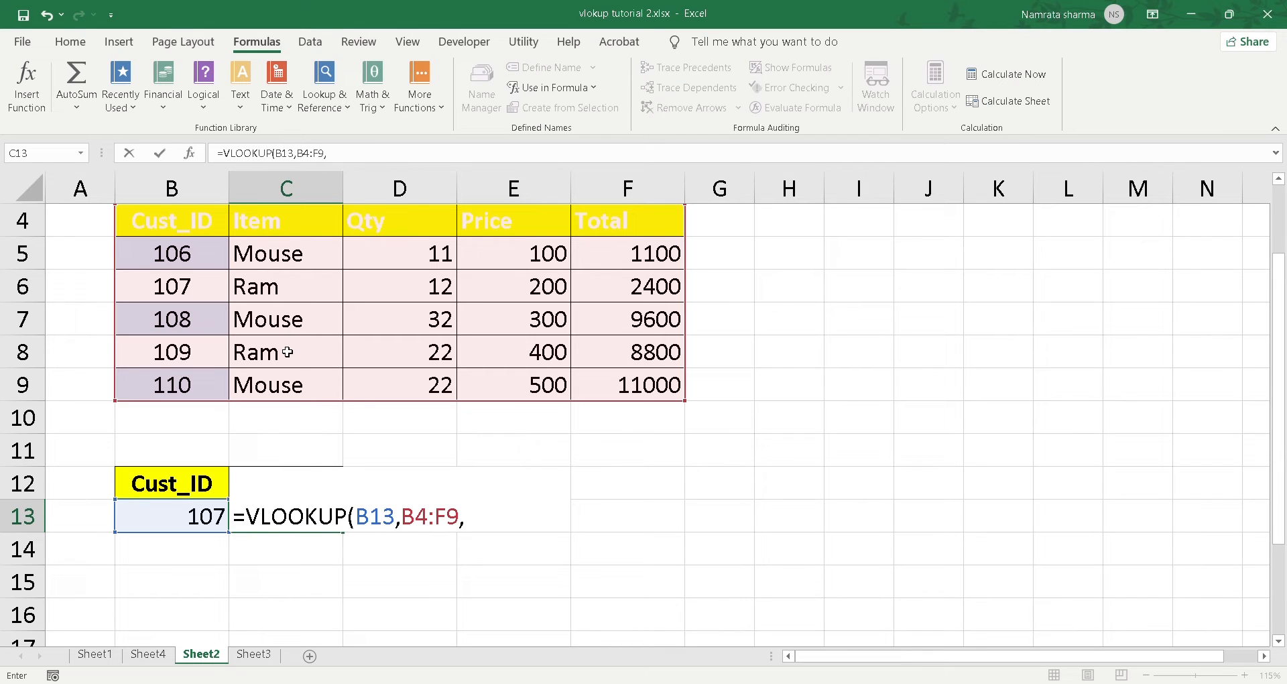
type("2,")
type("0)")
key("Return")
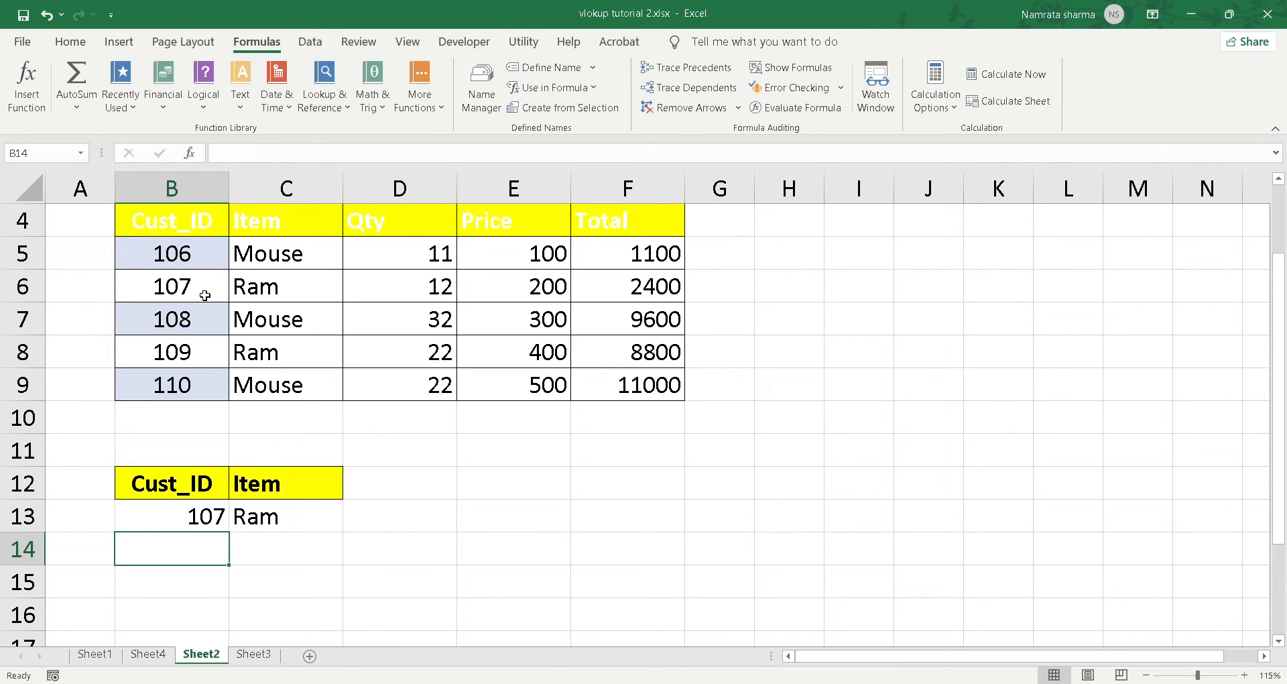
Step: Test the lookup by setting B13 to the customer ID from row 9 and to the one from row 5
left_click(218, 517)
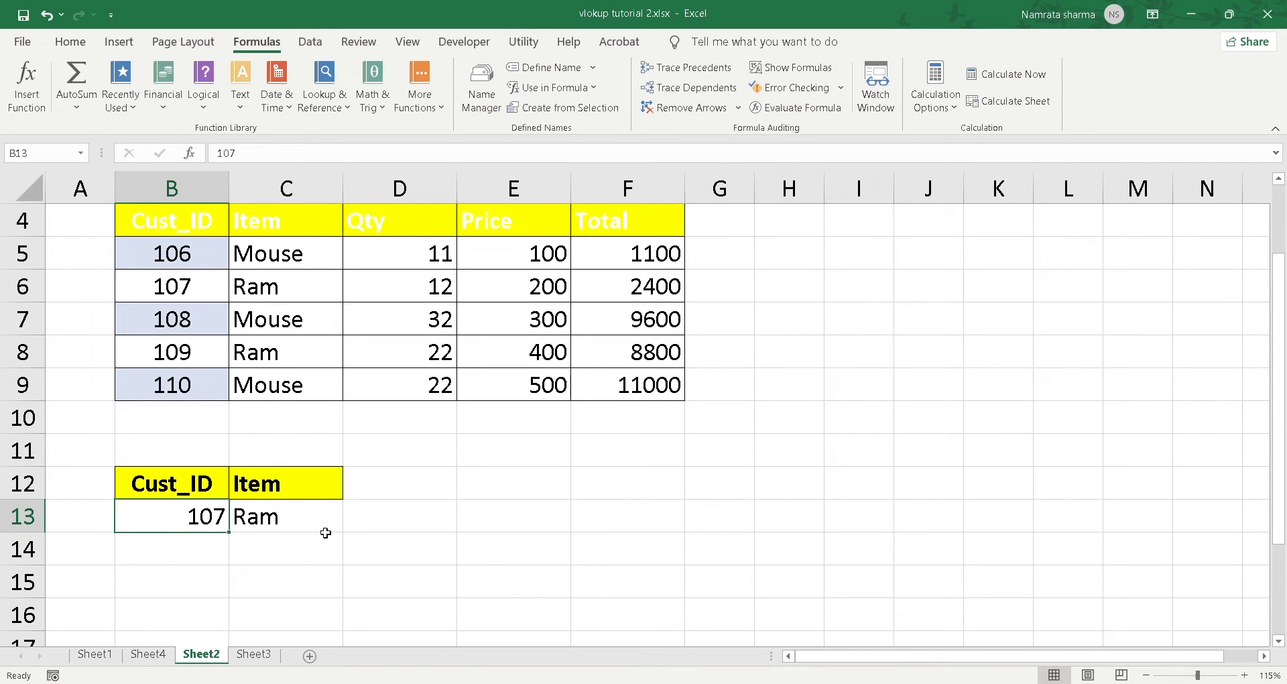
type("110")
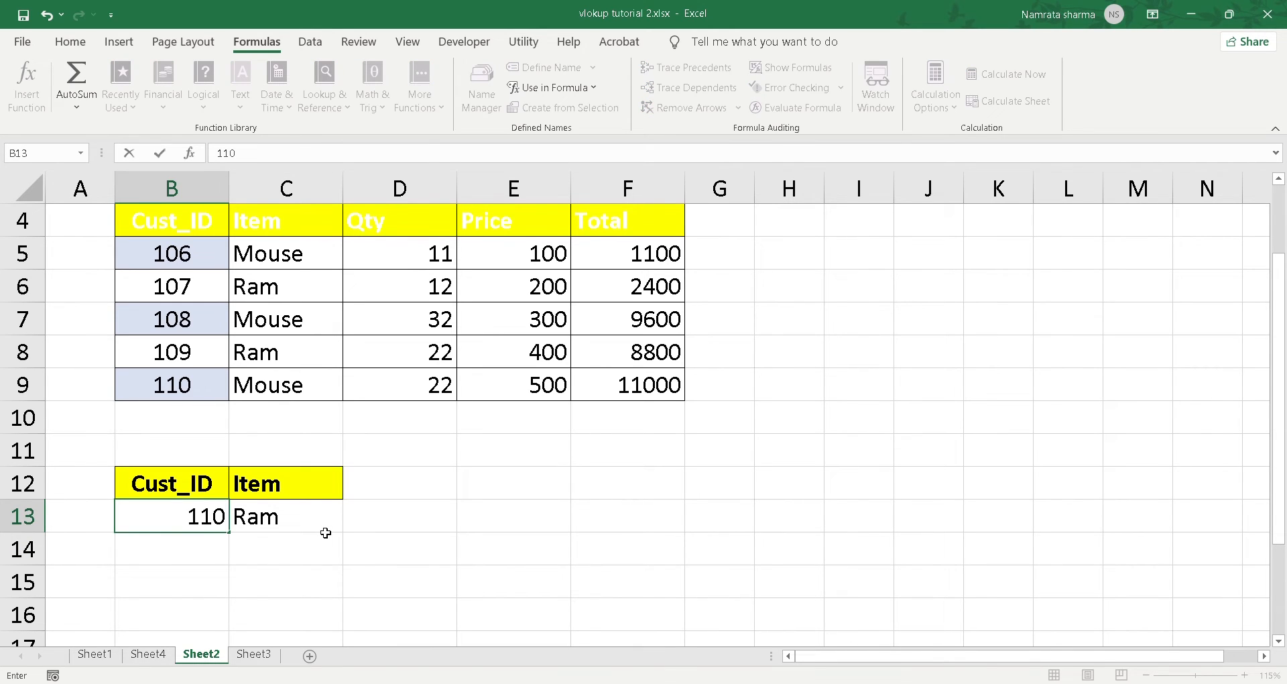
key("Return")
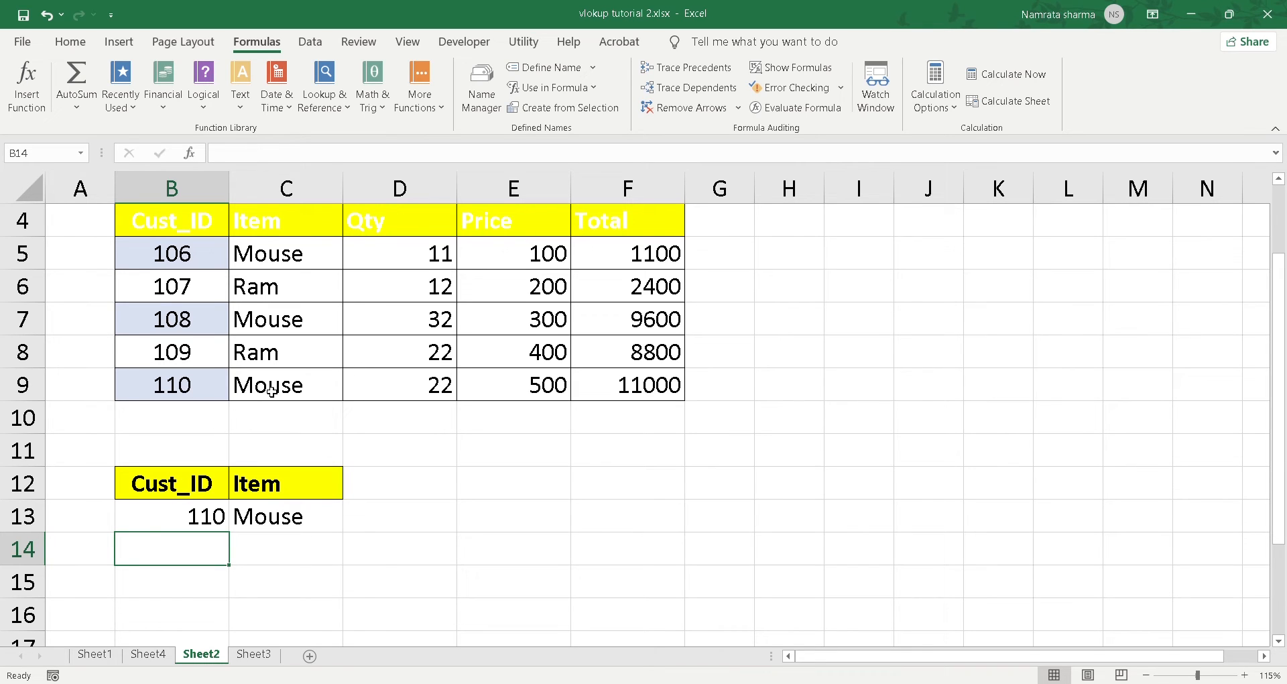
left_click(218, 524)
type("106")
key("Return")
Step: Add a record in row 10 with the next customer ID in sequence, item printer, quantity 20 and price 450
left_click(193, 422)
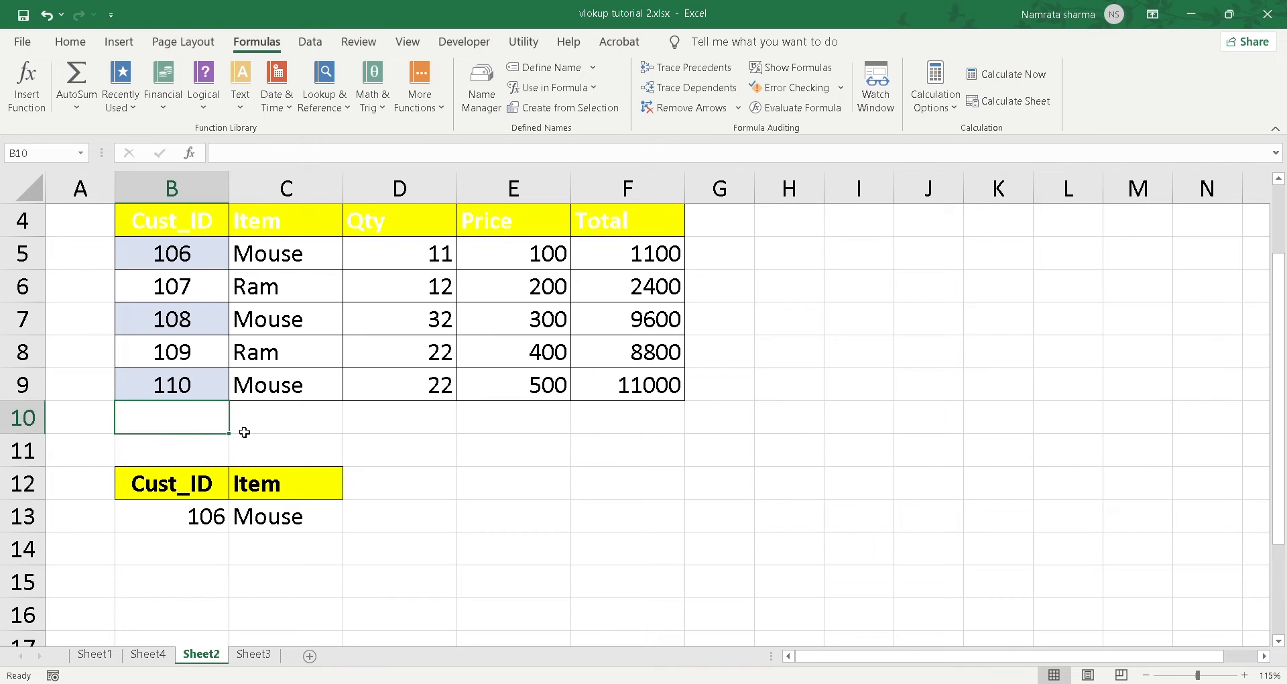
type("111")
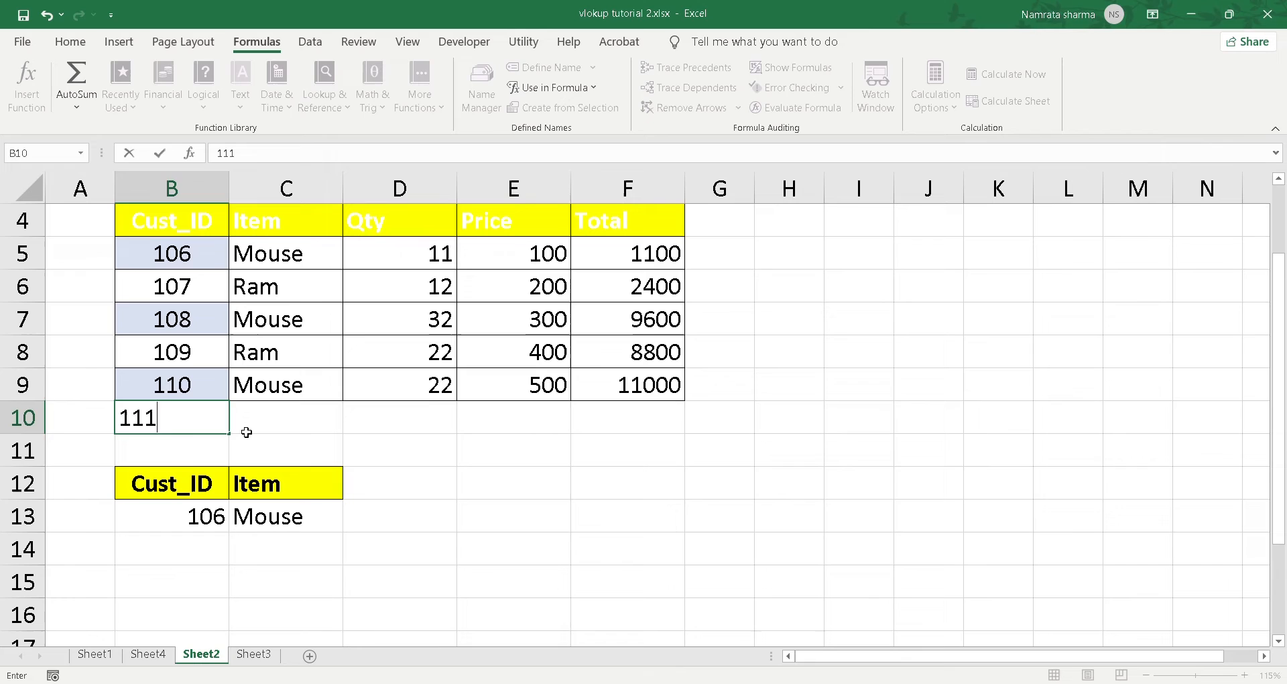
key("Return")
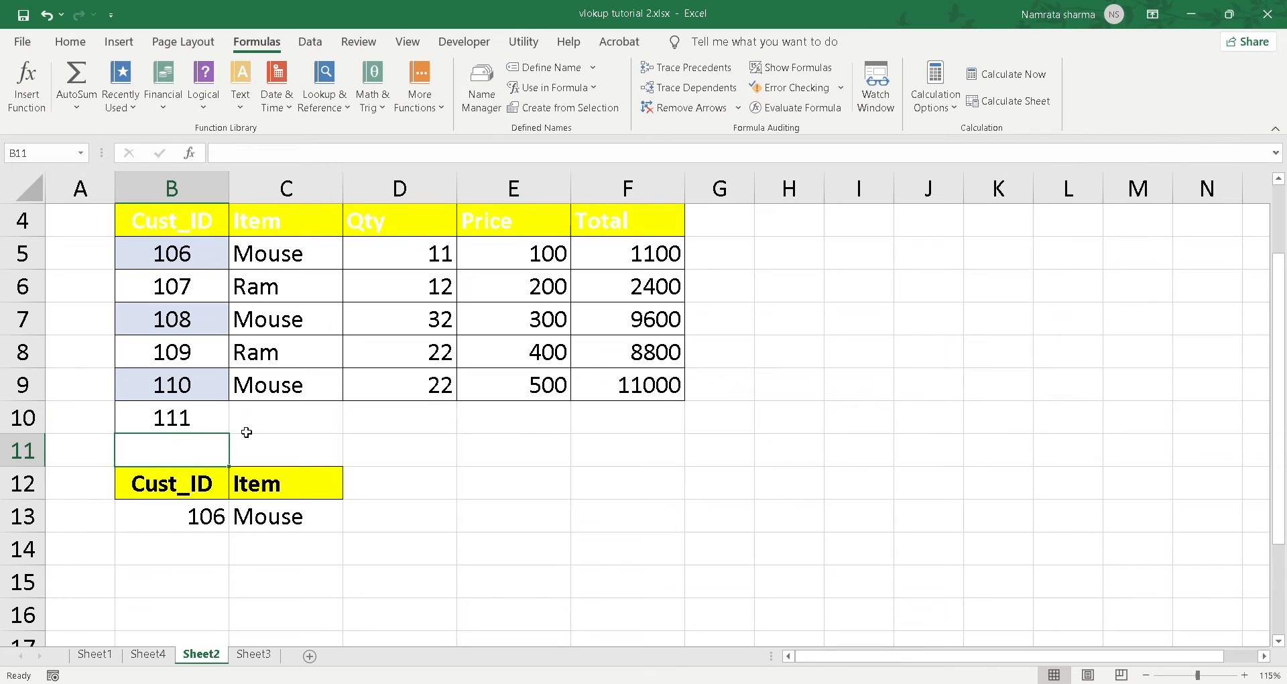
left_click(269, 422)
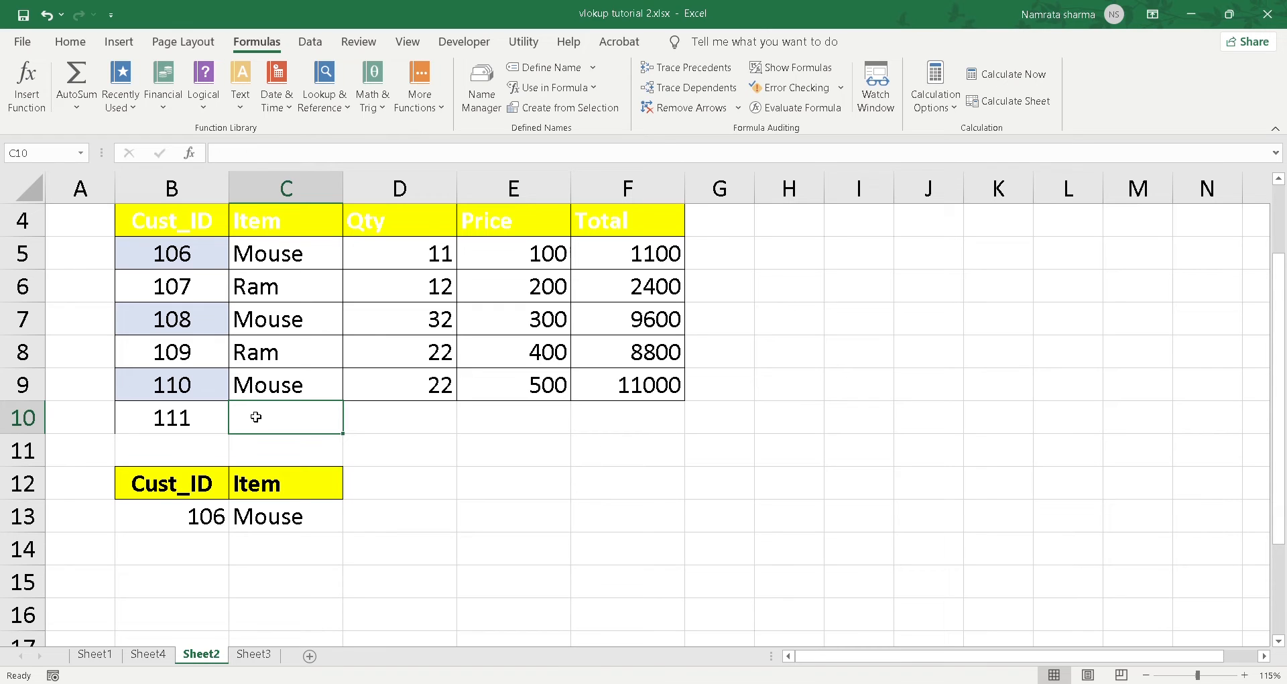
type("p")
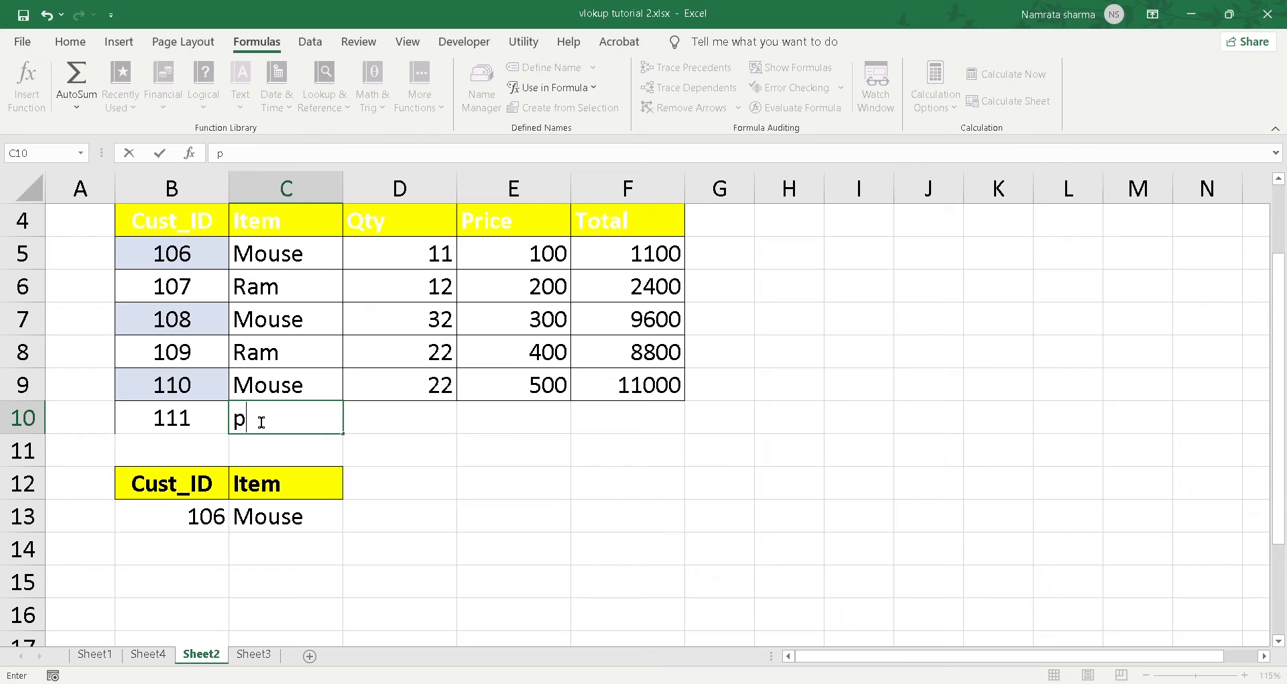
type("rinter")
key("Tab")
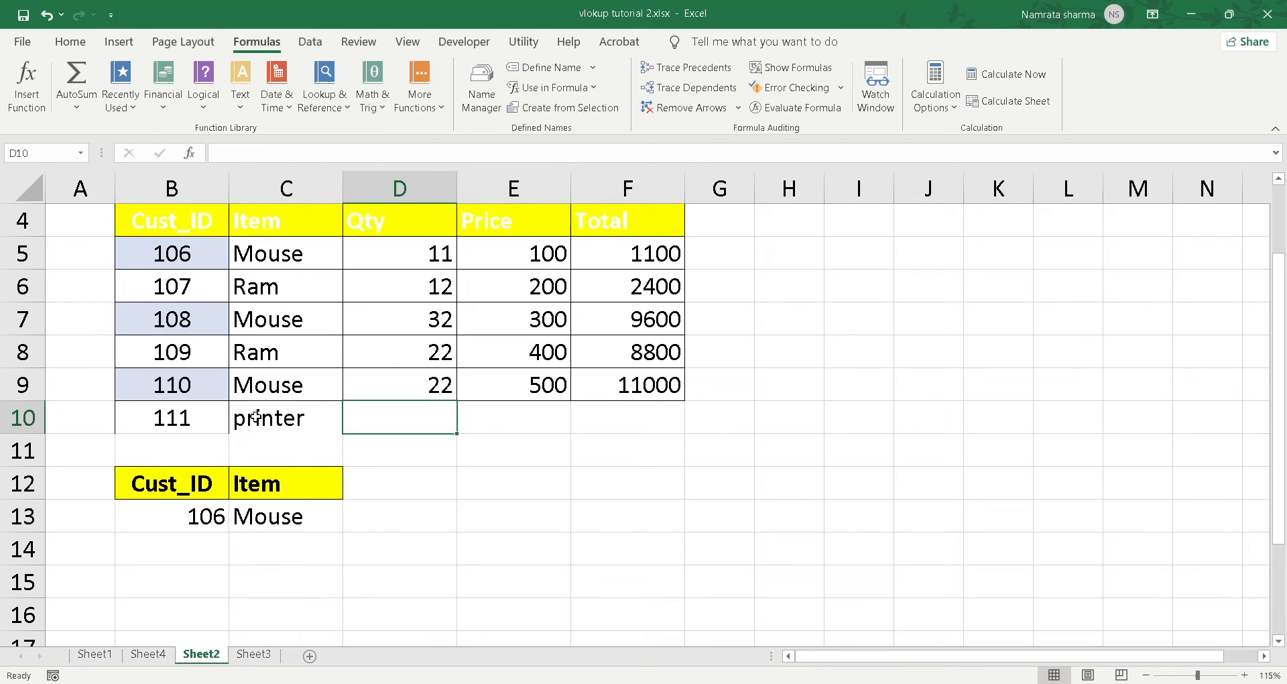
type("20")
key("Tab")
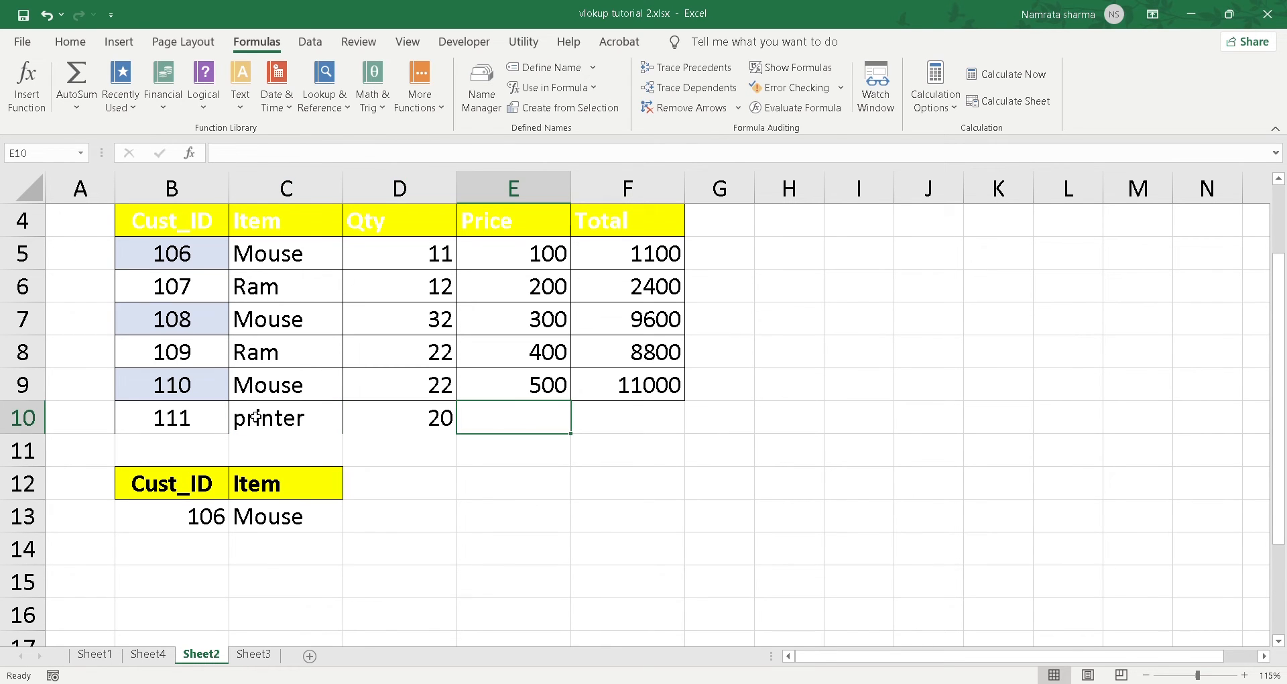
type("450")
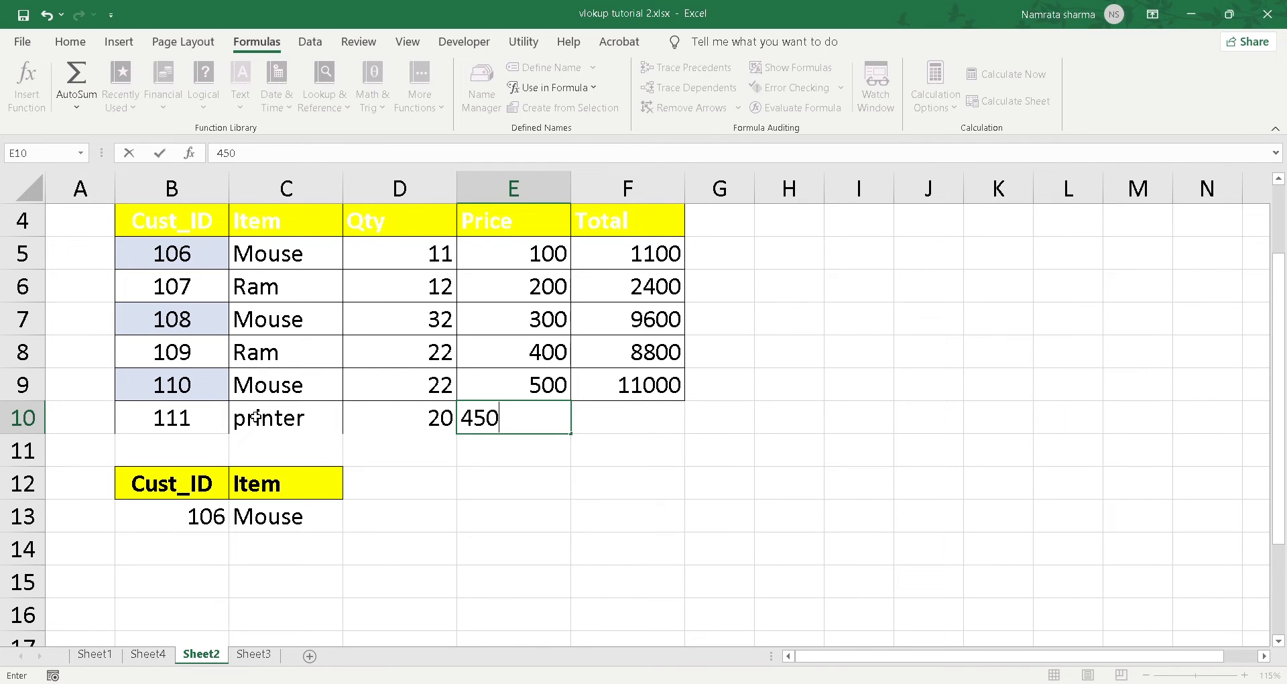
key("Tab")
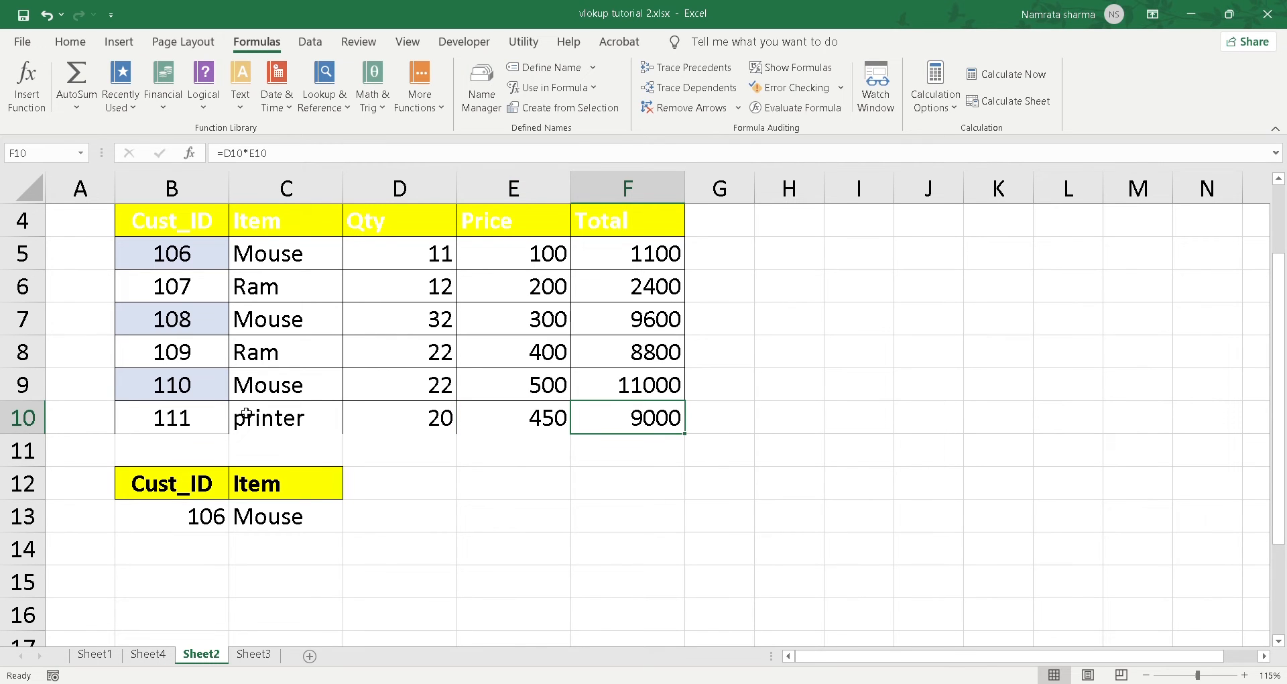
Step: Set the lookup value in B13 to the customer ID of the printer record
left_click(194, 527)
type("111")
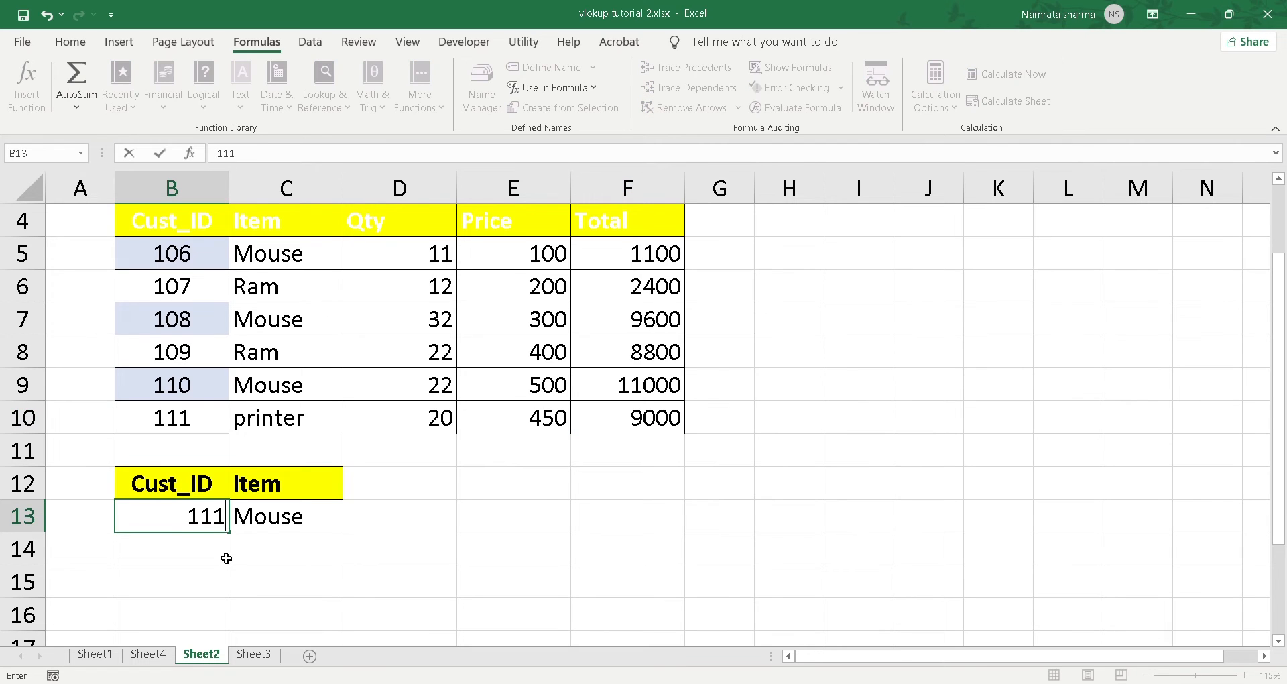
key("Return")
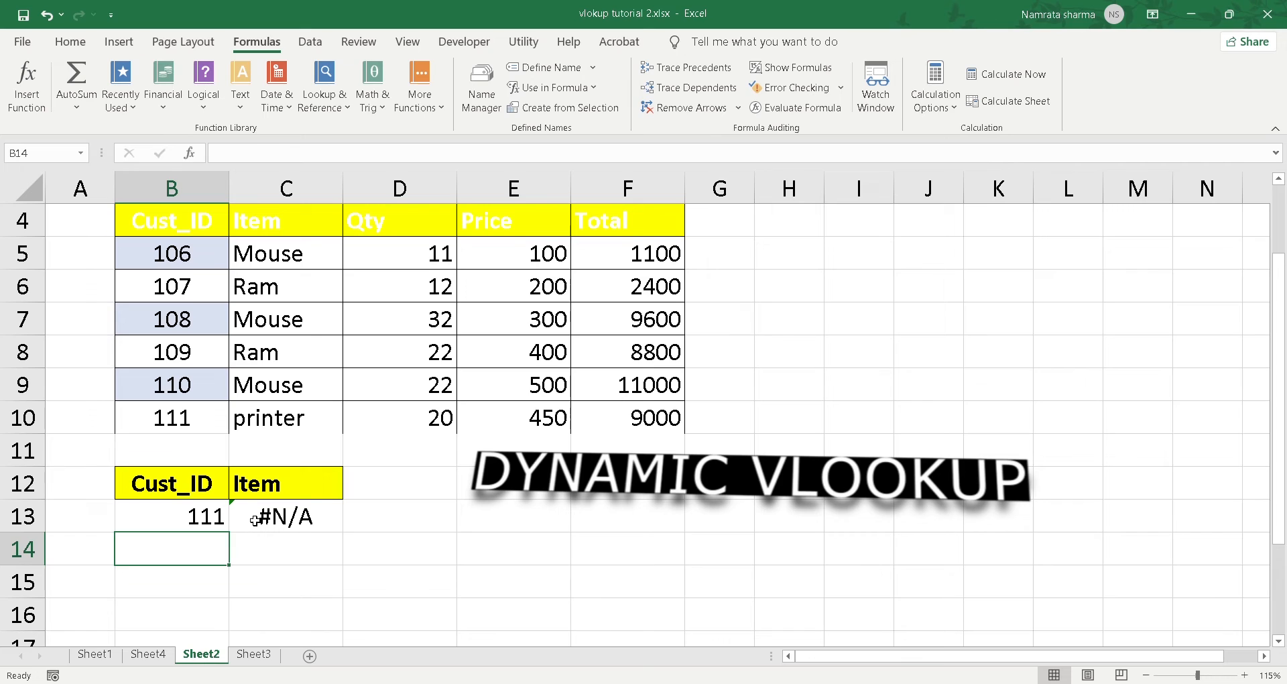
Step: Convert the data range B4:F10 into a table with headers and apply the light green table style
scroll(285, 475, "up", 1)
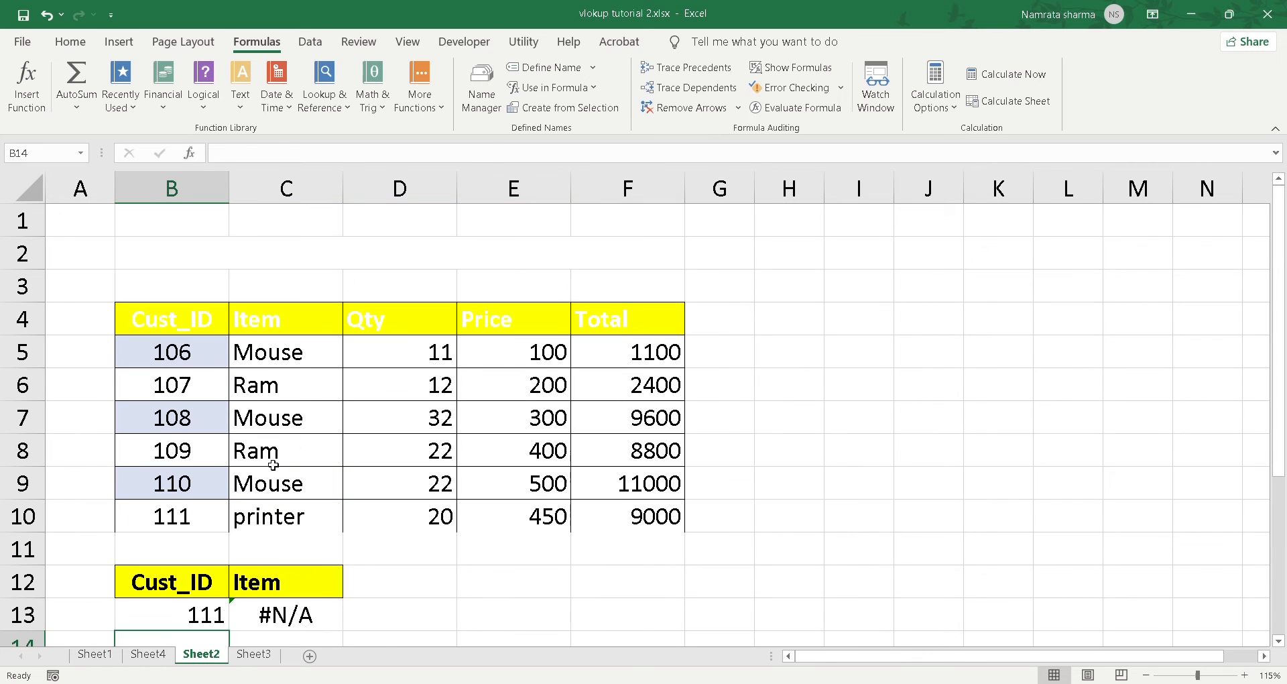
left_click(275, 429)
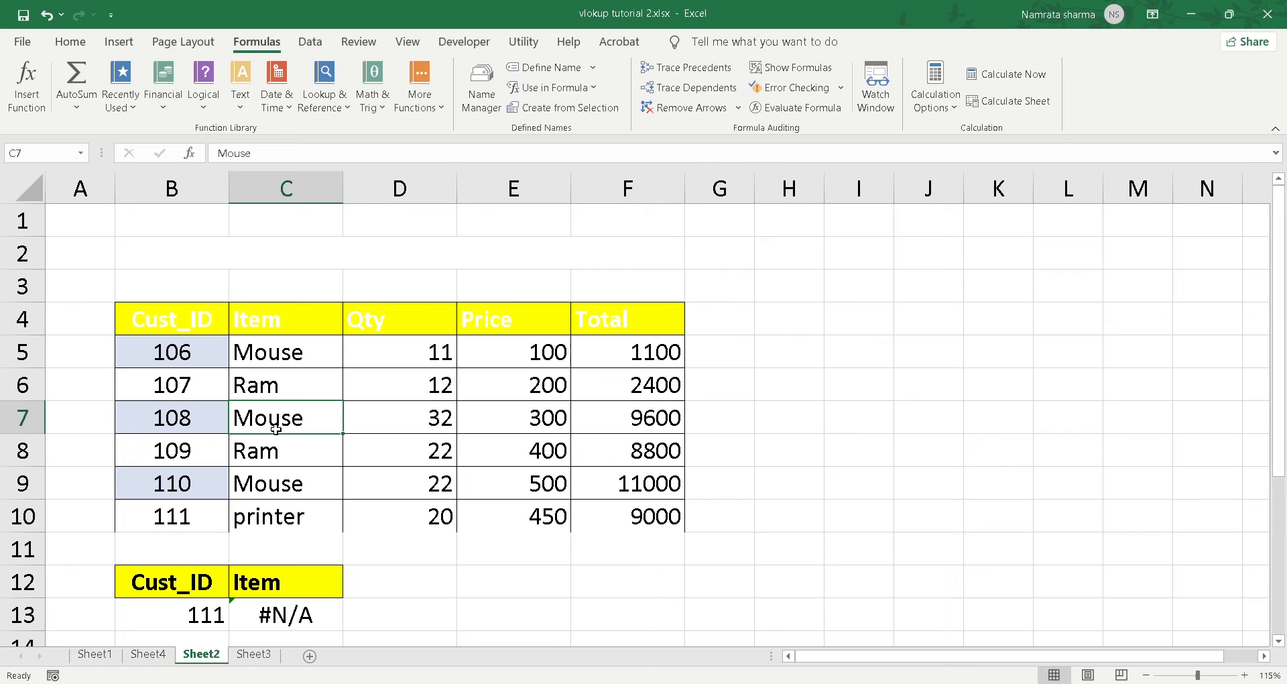
key("ctrl+a")
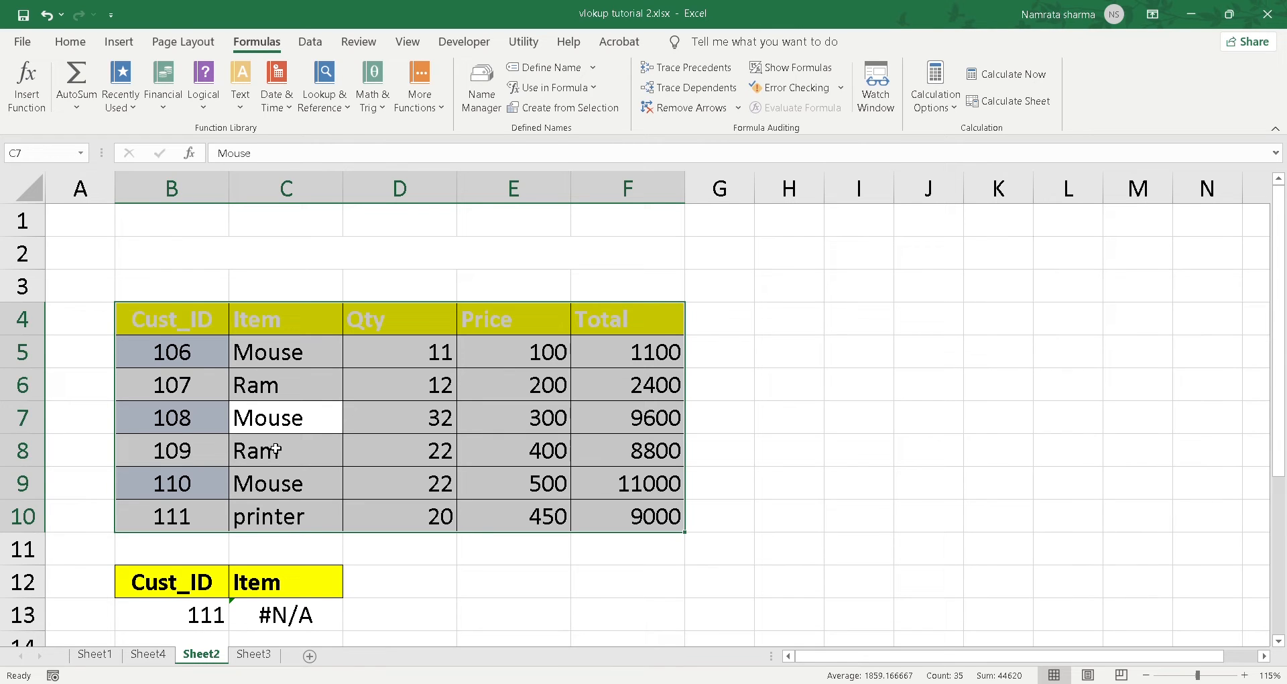
key("ctrl+t")
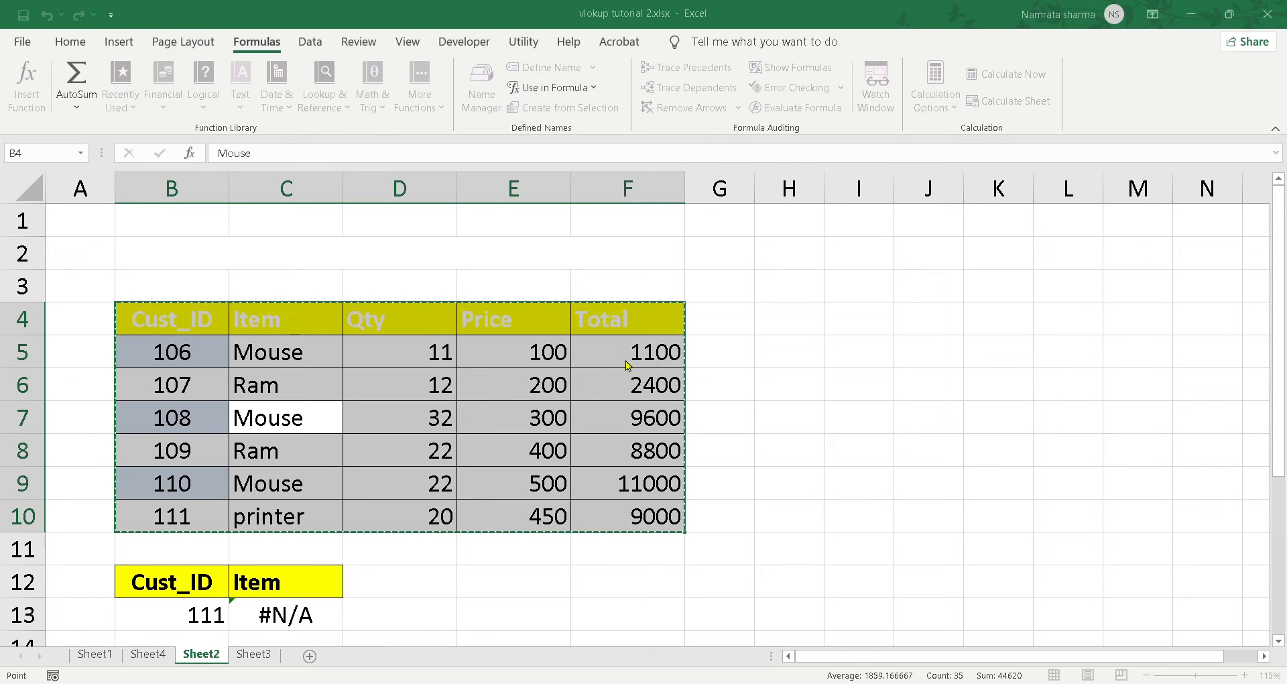
key("Return")
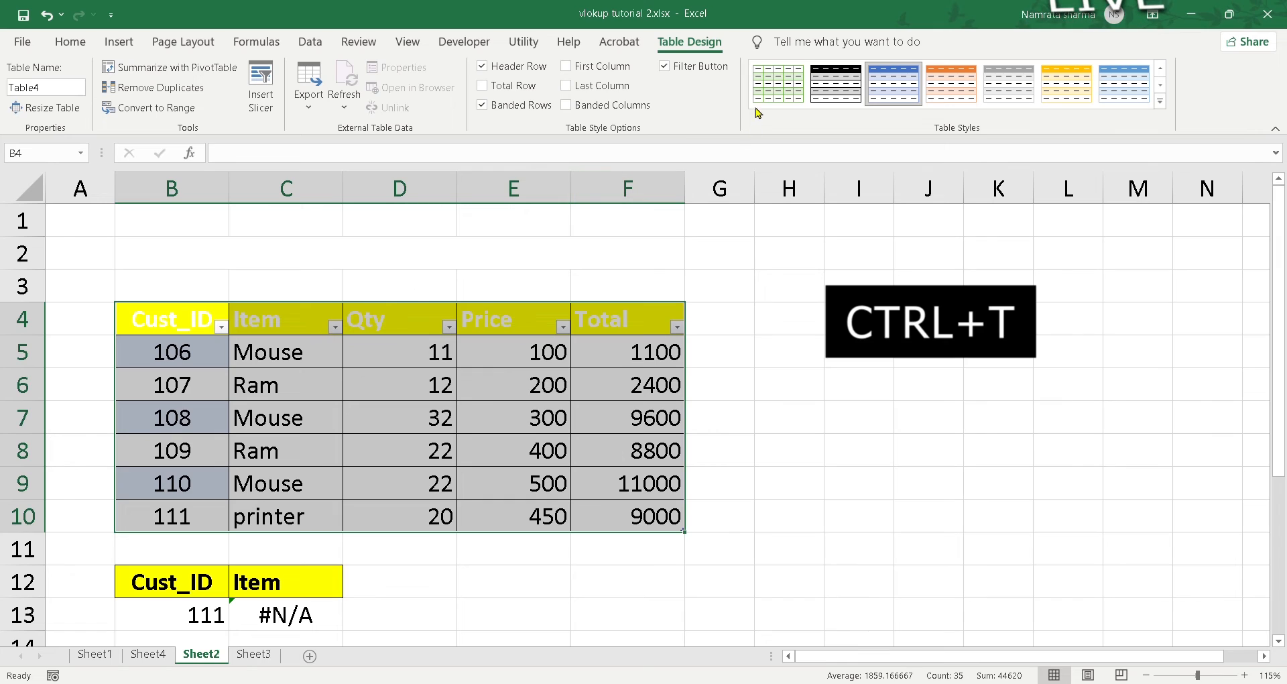
left_click(783, 85)
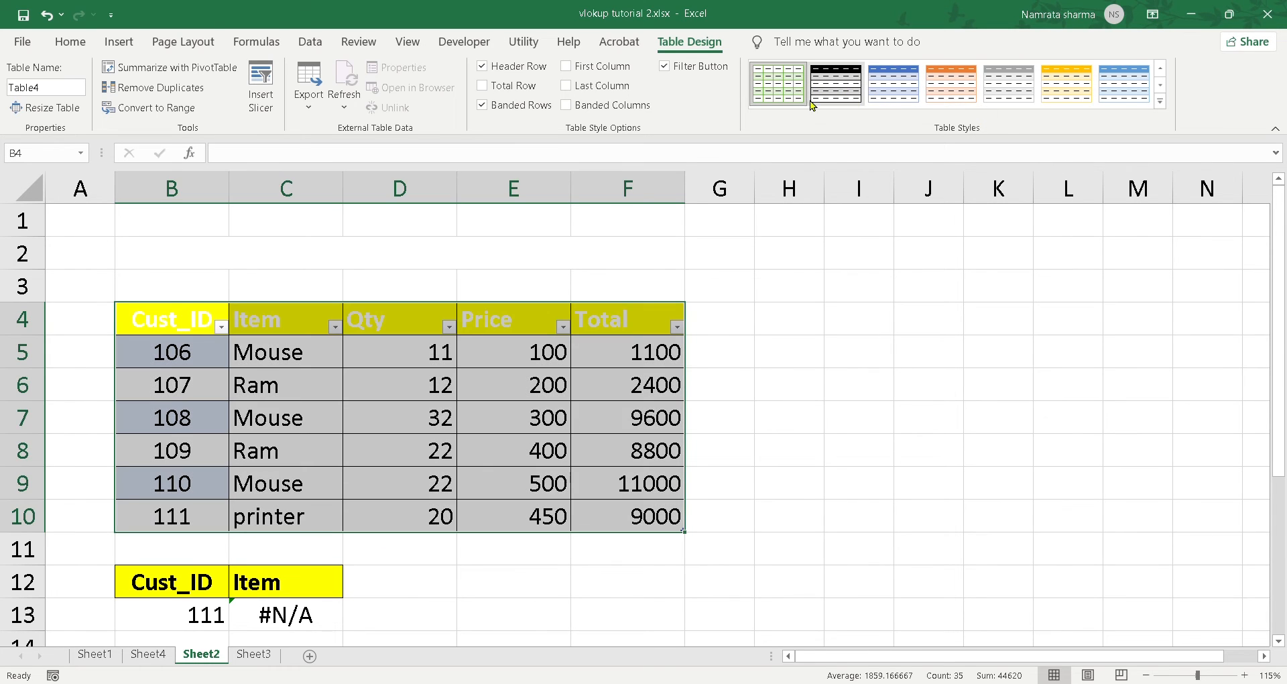
left_click(709, 417)
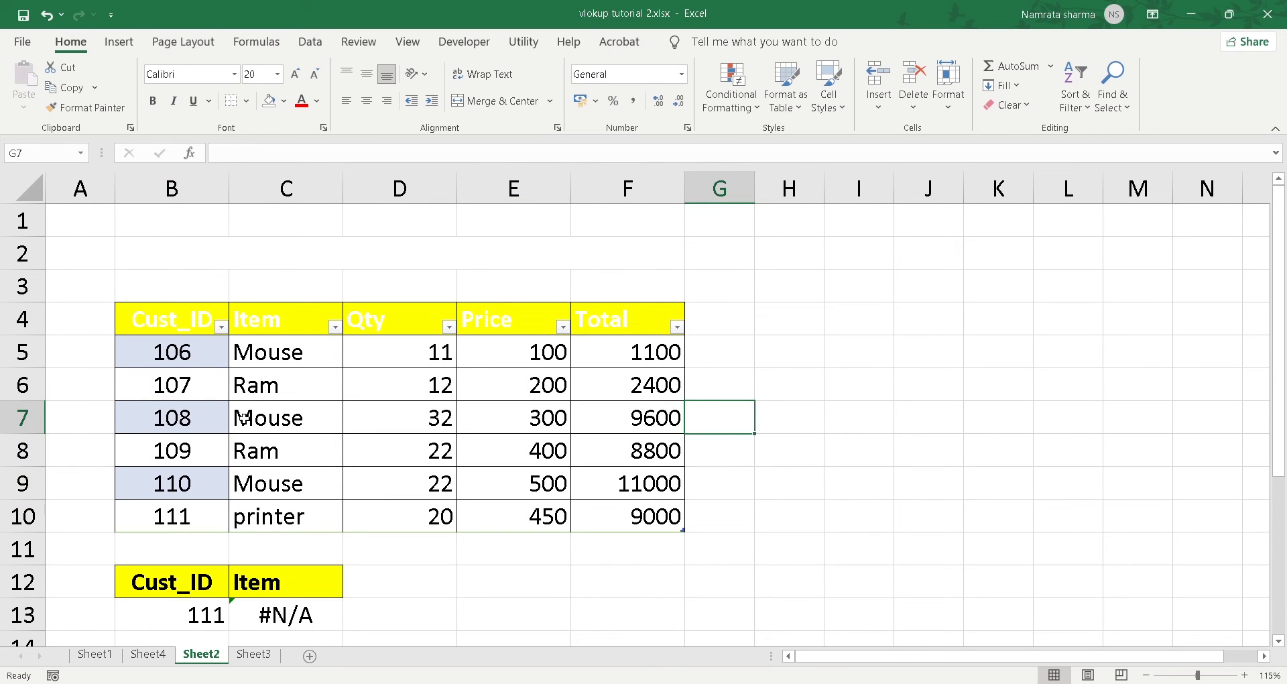
Step: Replace the B4:F9 range in the C13 VLOOKUP formula with the whole table, Table4[#All]
scroll(243, 419, "down", 2)
scroll(246, 422, "up", 1)
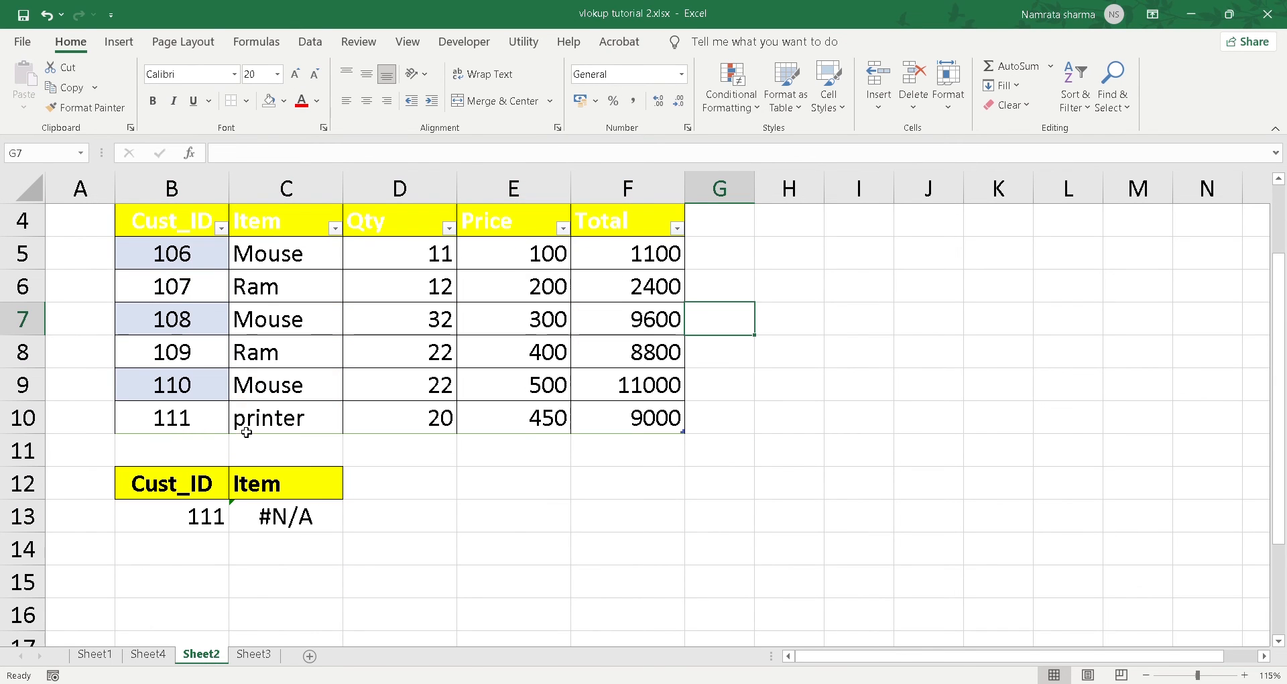
scroll(243, 430, "up", 1)
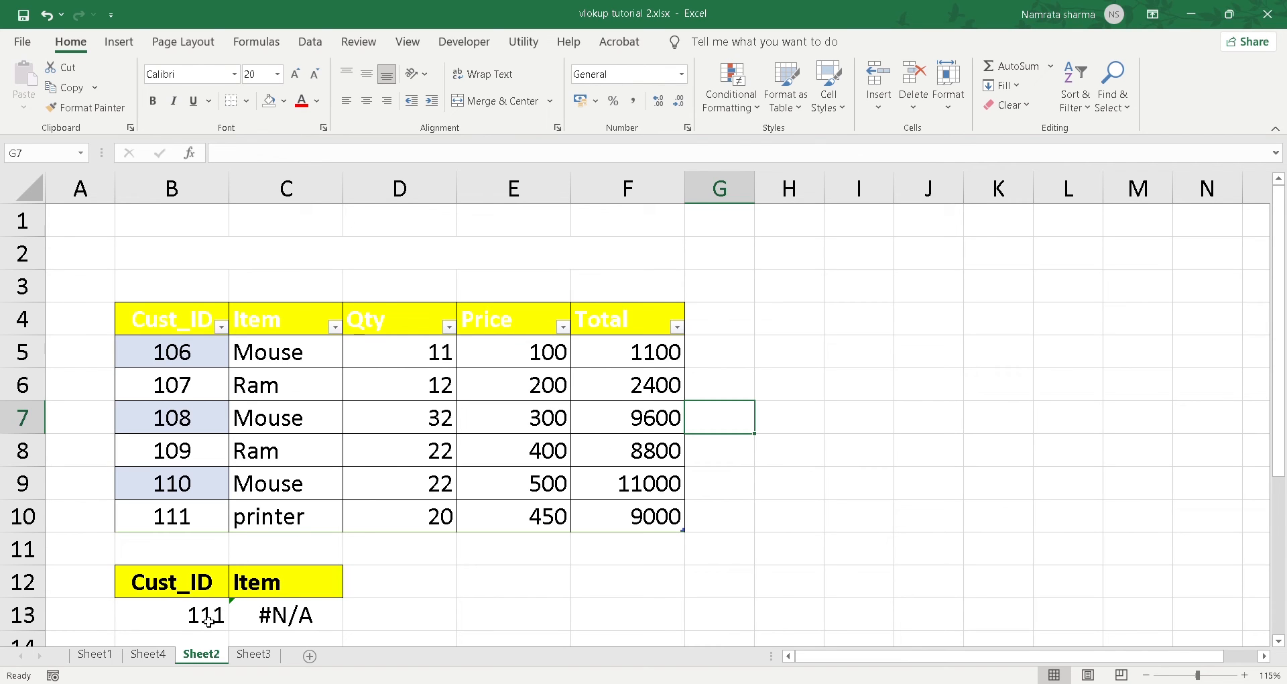
left_click(292, 618)
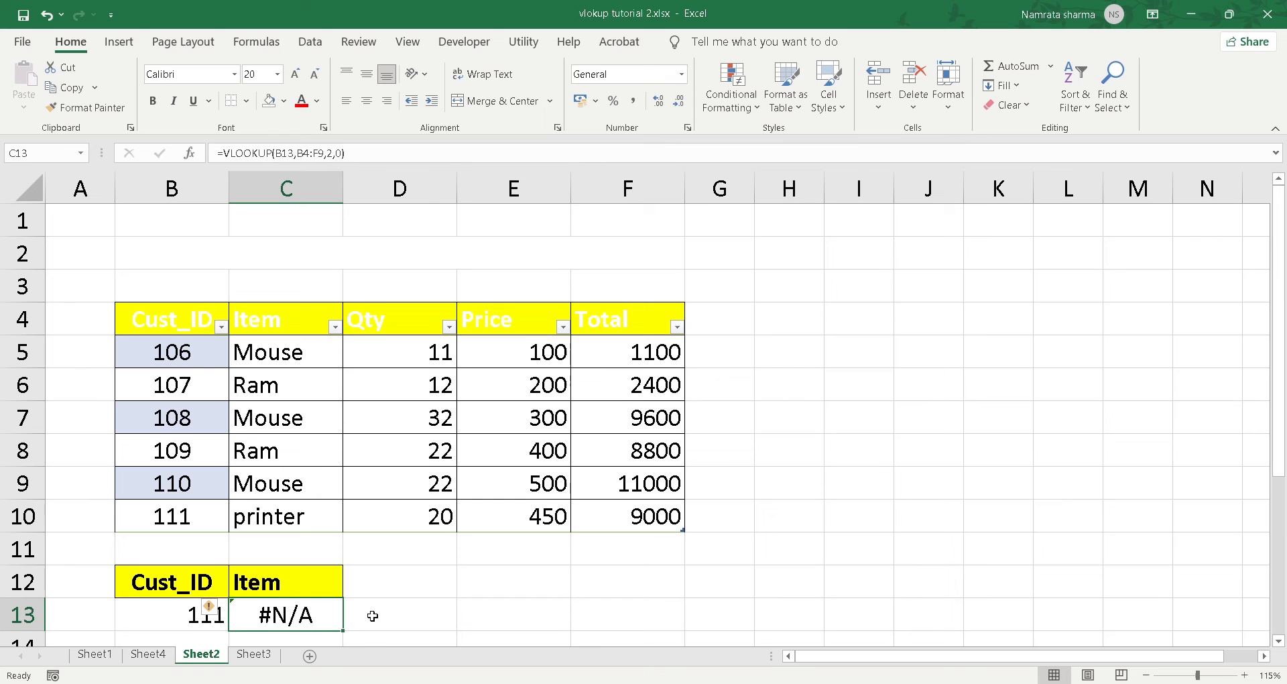
double_click(303, 628)
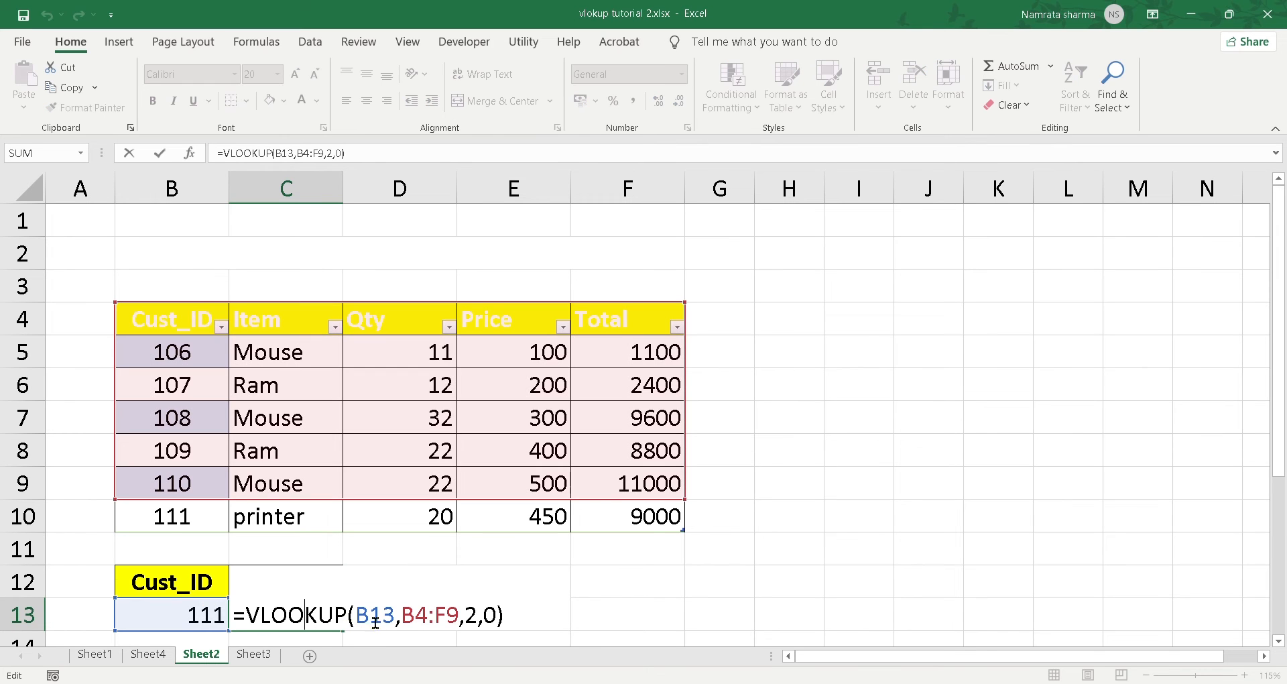
left_click_drag(459, 618, 416, 626)
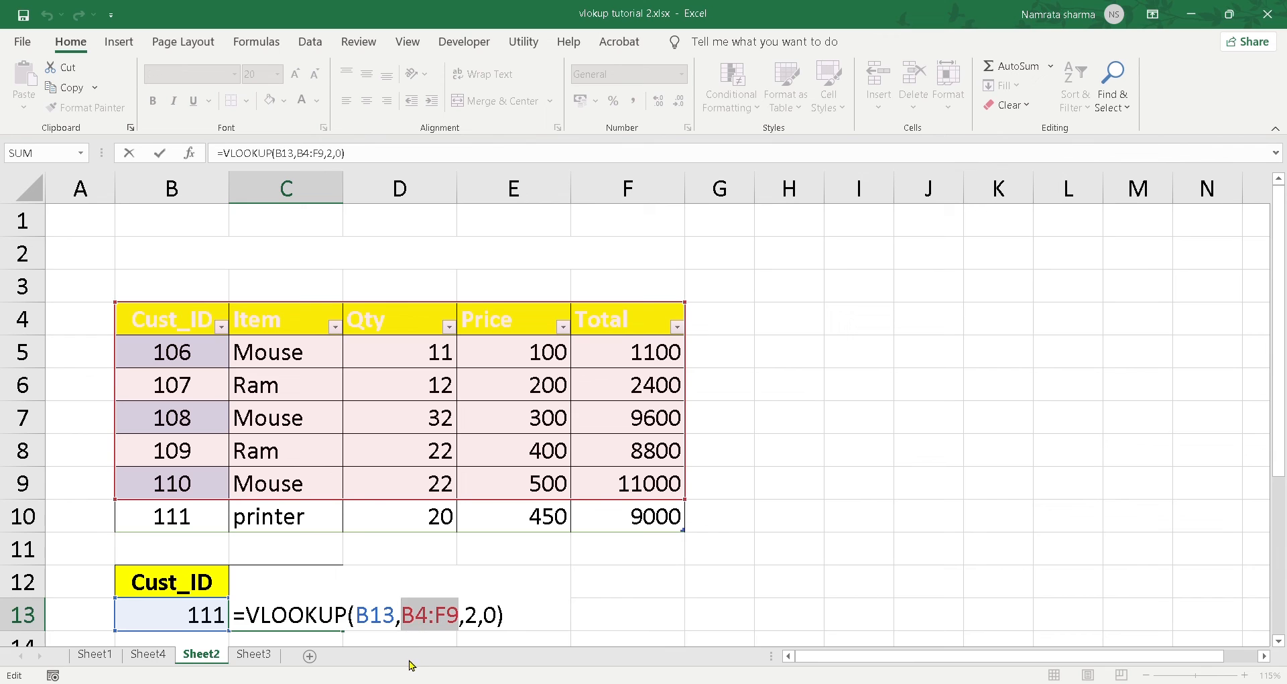
key("BackSpace")
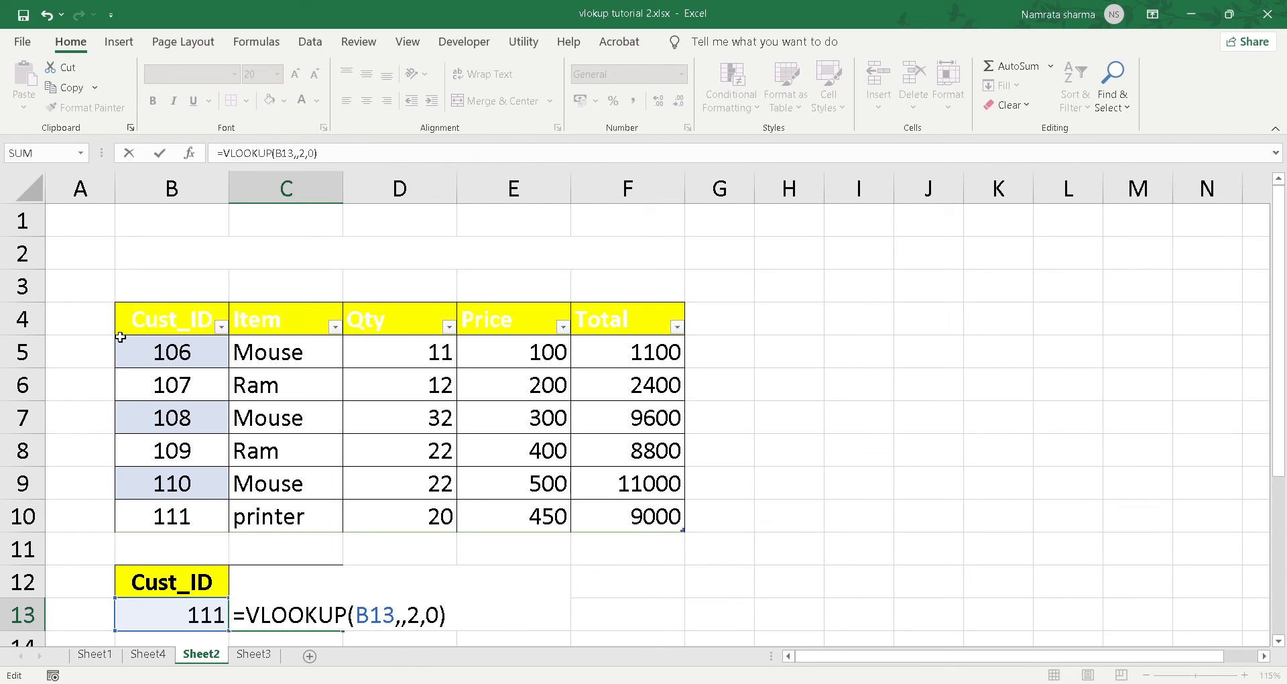
left_click_drag(152, 320, 642, 516)
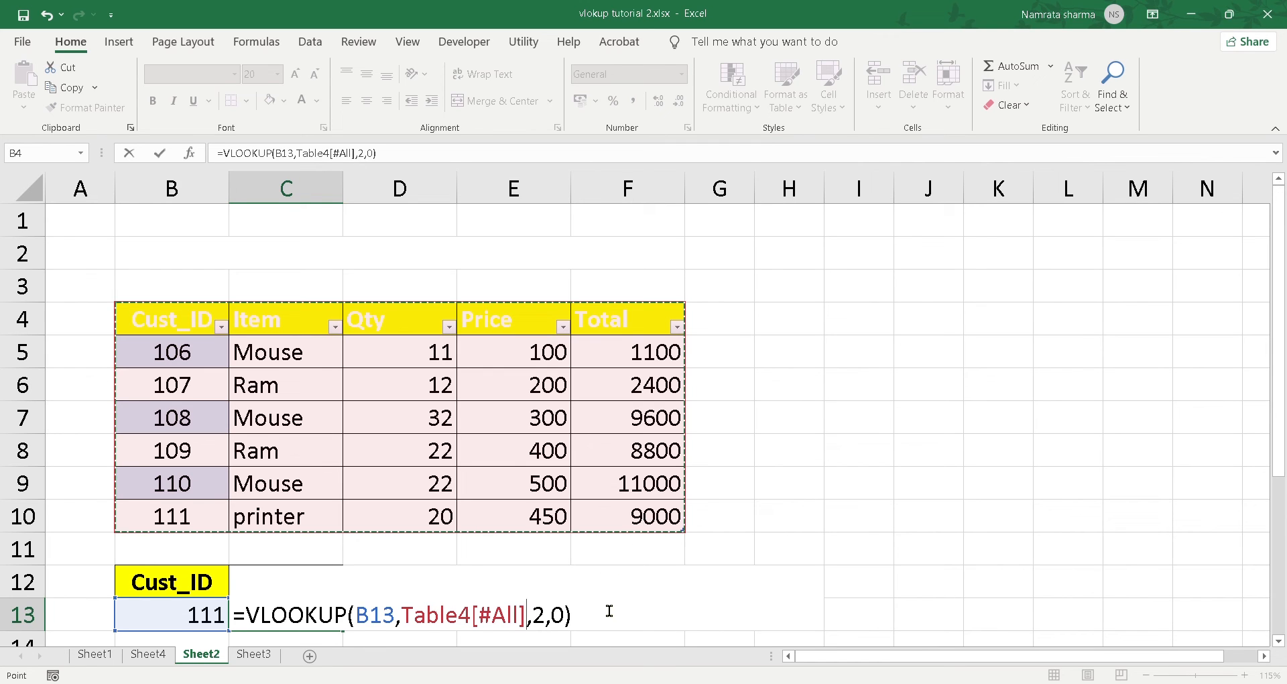
key("Return")
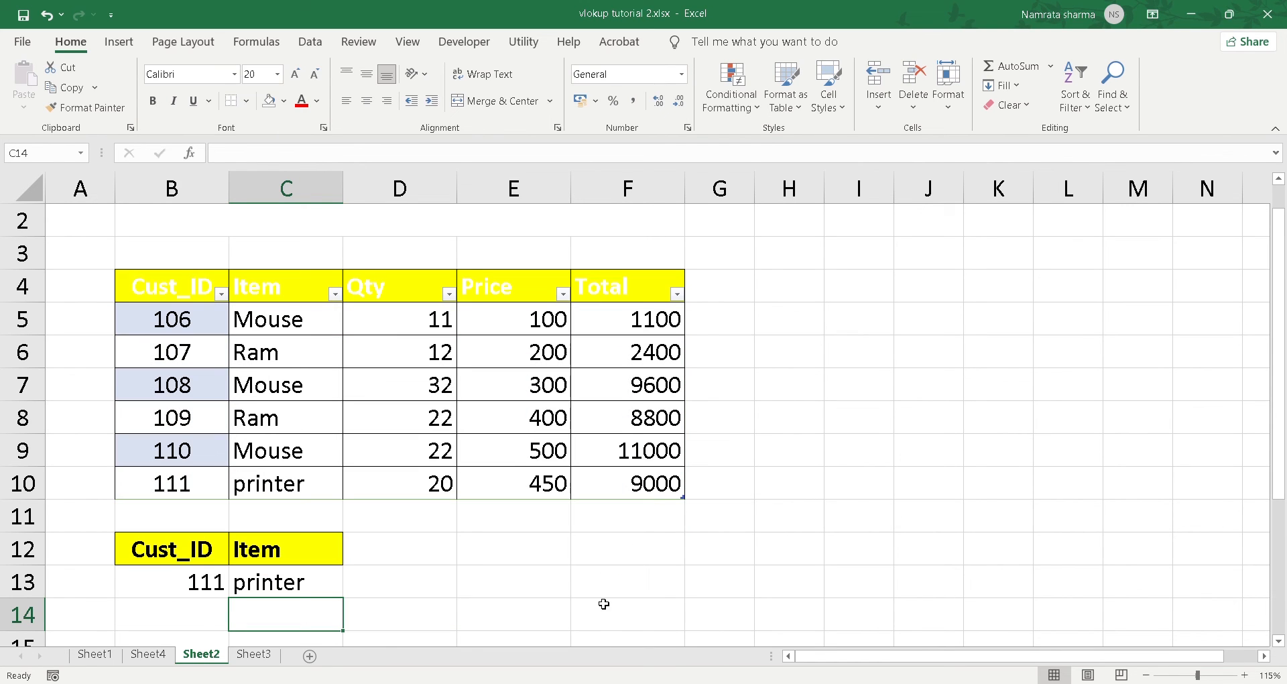
Step: Add a record in row 11 with the next customer ID in sequence, item pad, quantity 10 and price 100
left_click(191, 515)
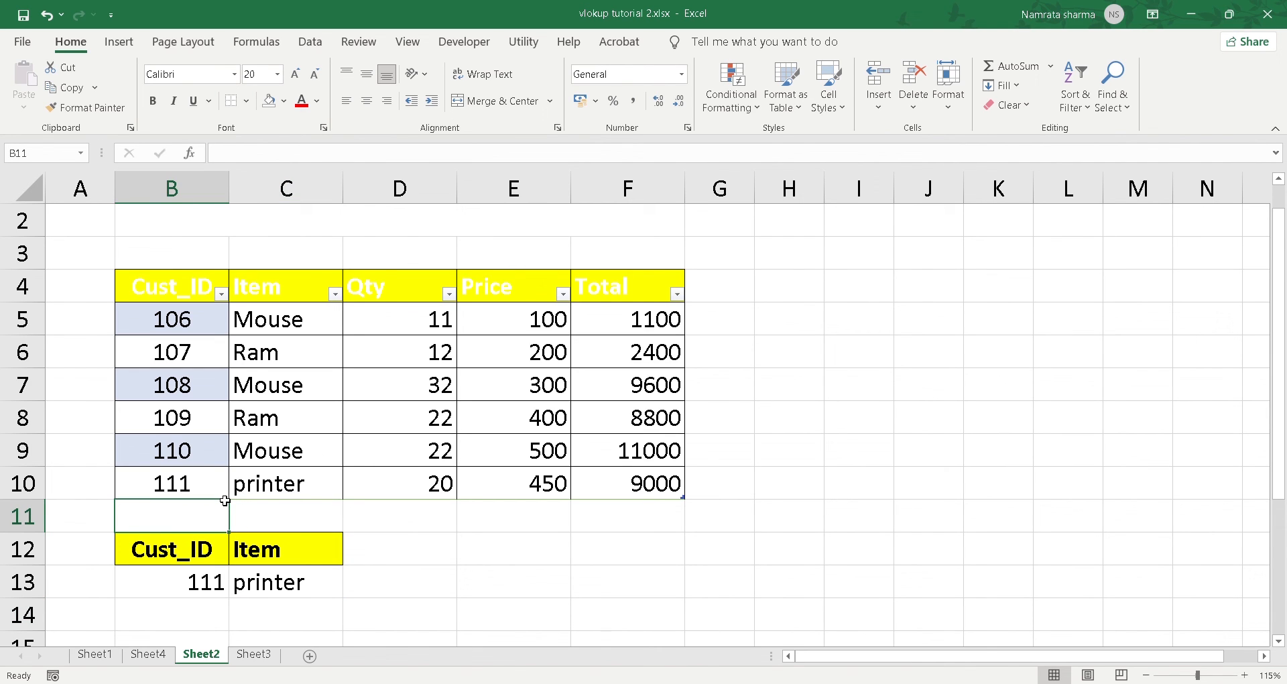
type("112")
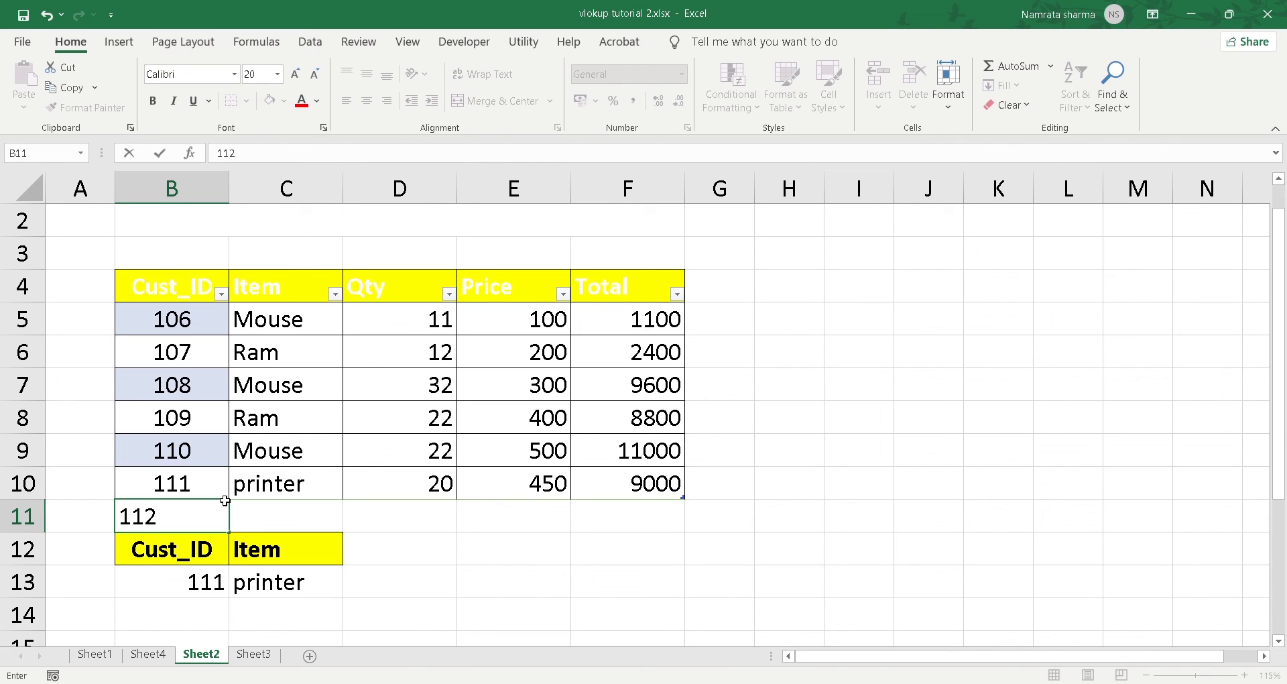
key("Tab")
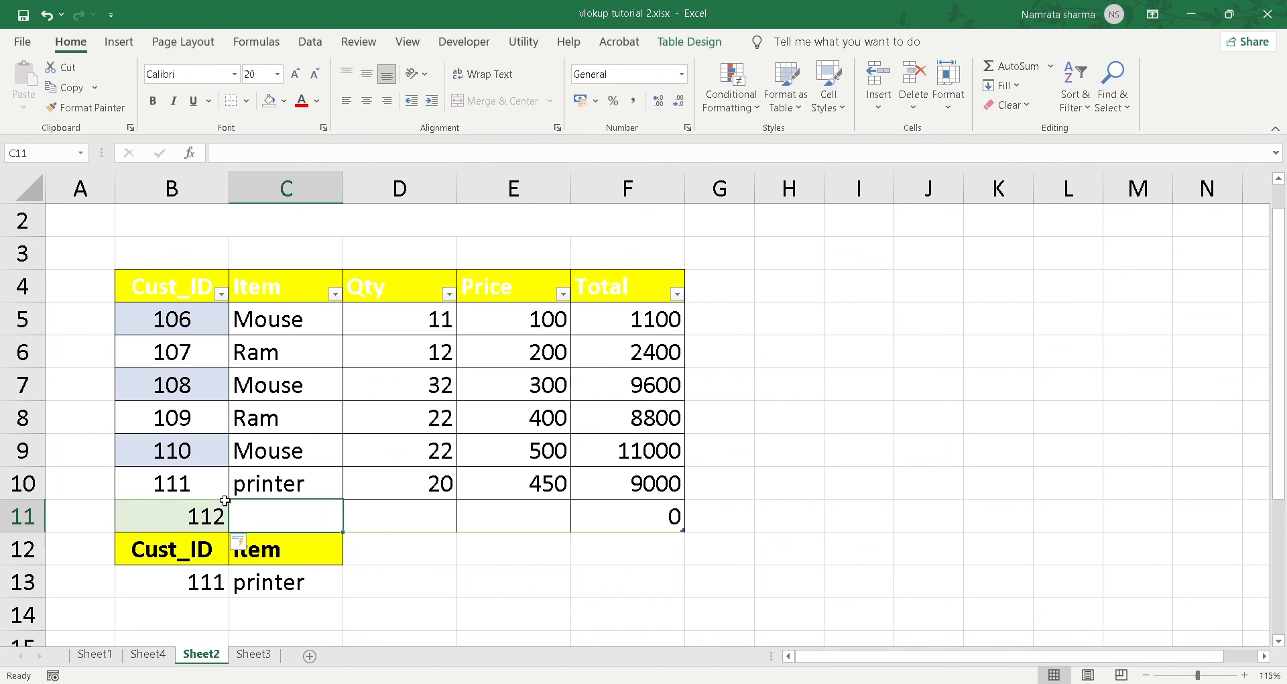
type("pad")
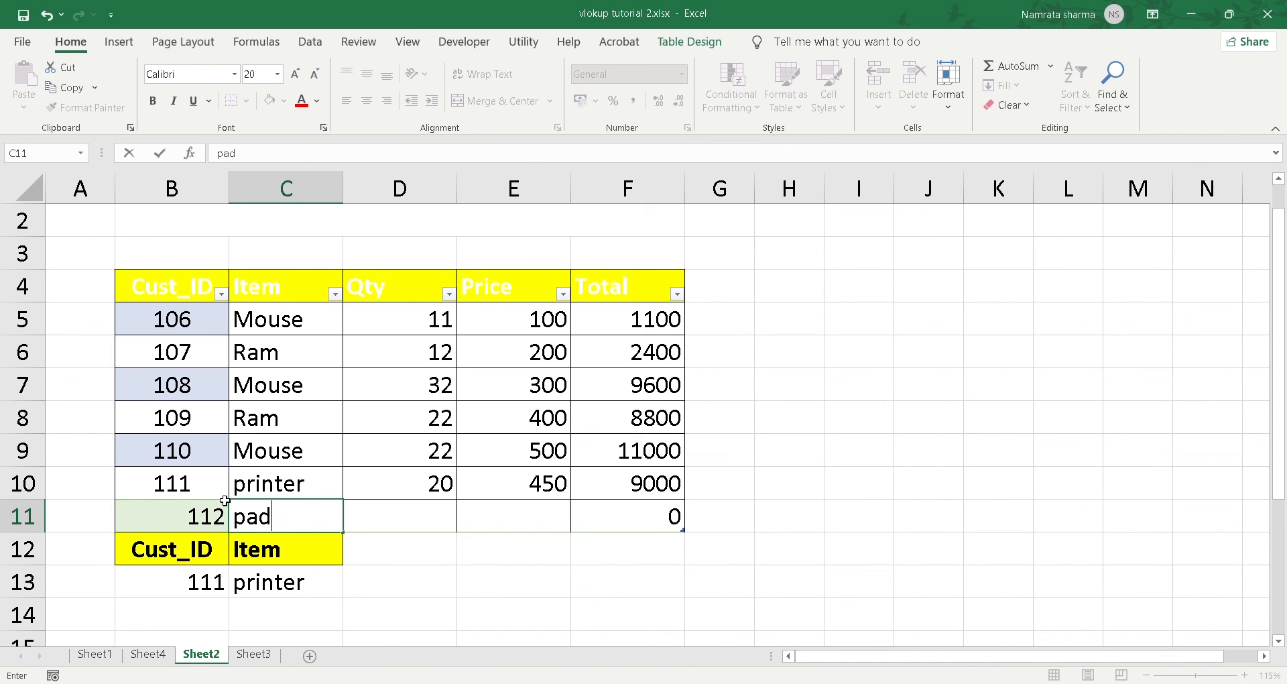
key("Tab")
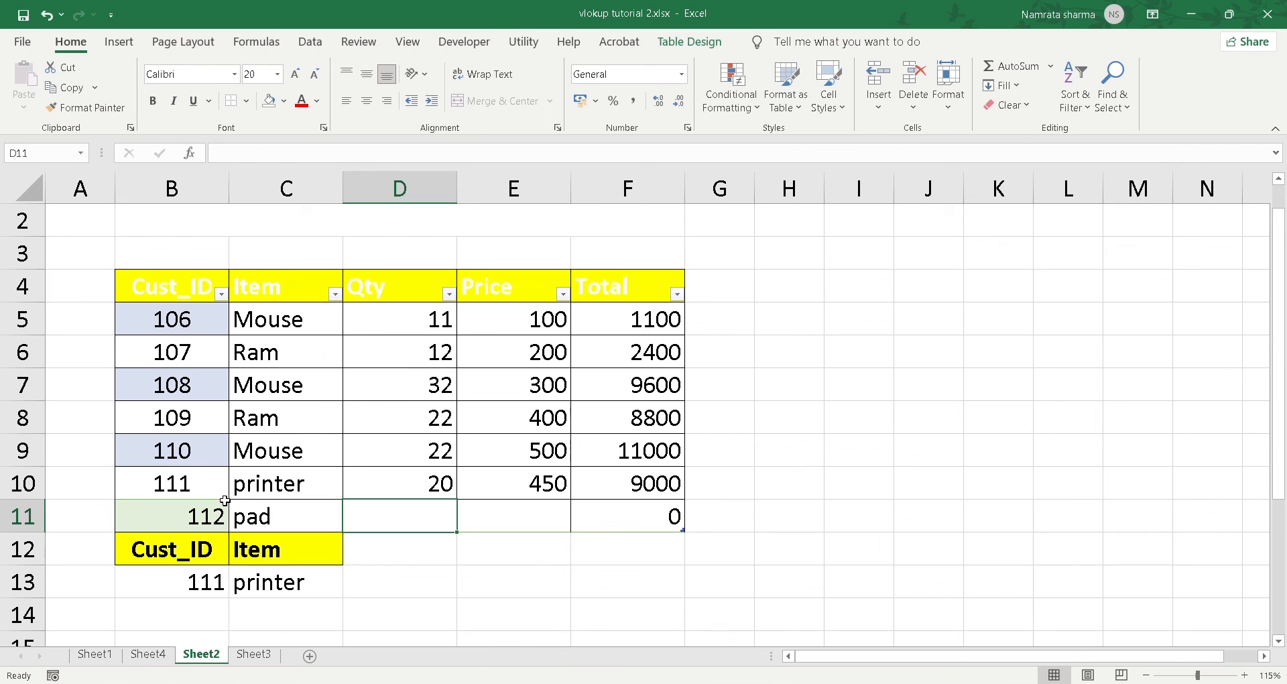
type("10")
key("Tab")
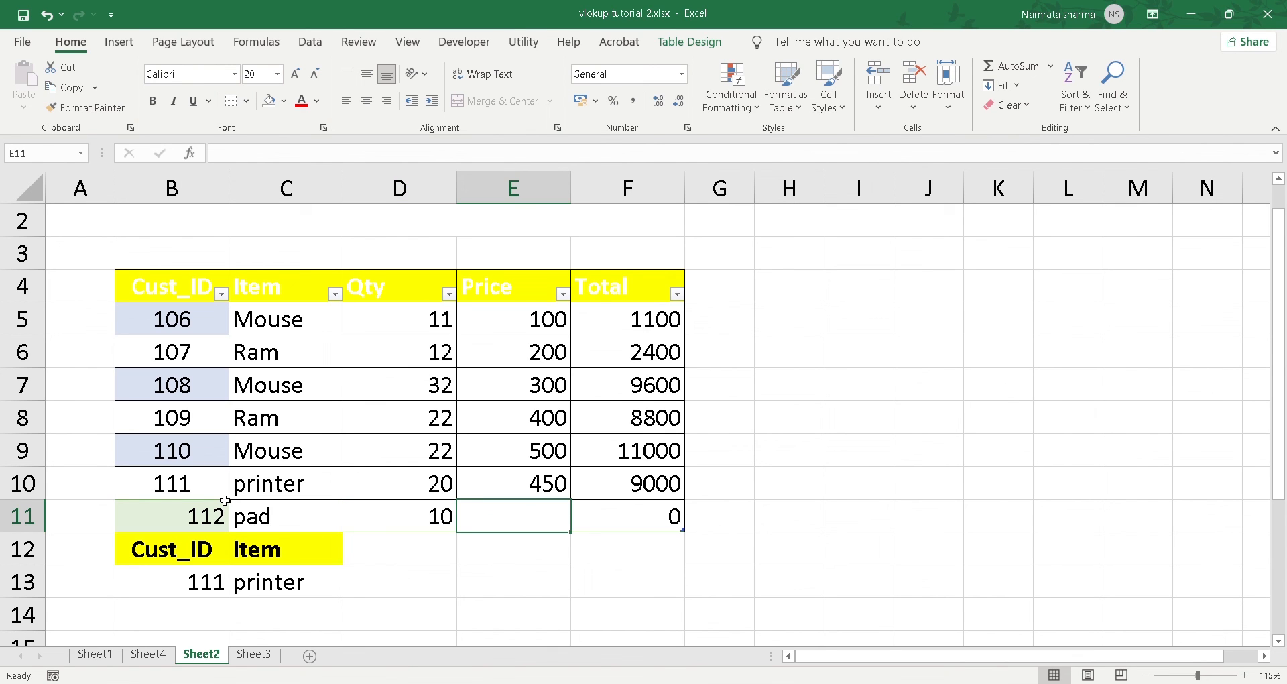
type("100")
key("Tab")
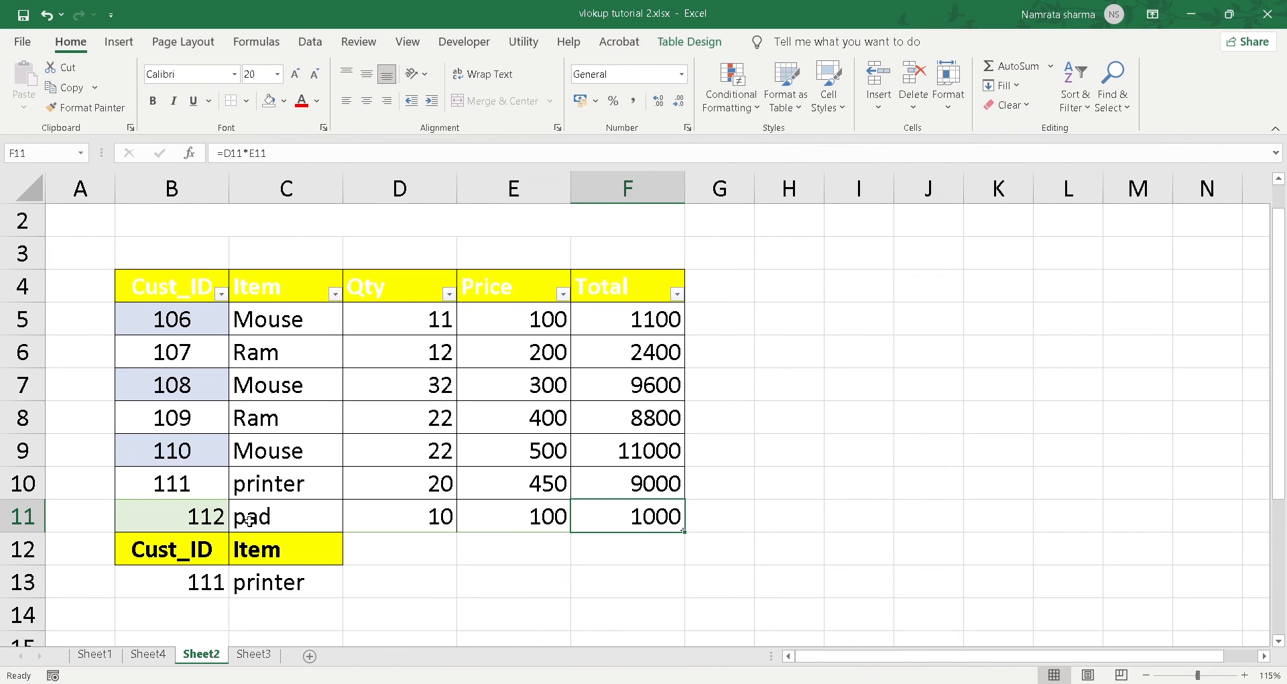
Step: Set the lookup value in B13 to the customer ID of the pad record
scroll(248, 520, "down", 1)
left_click(193, 493)
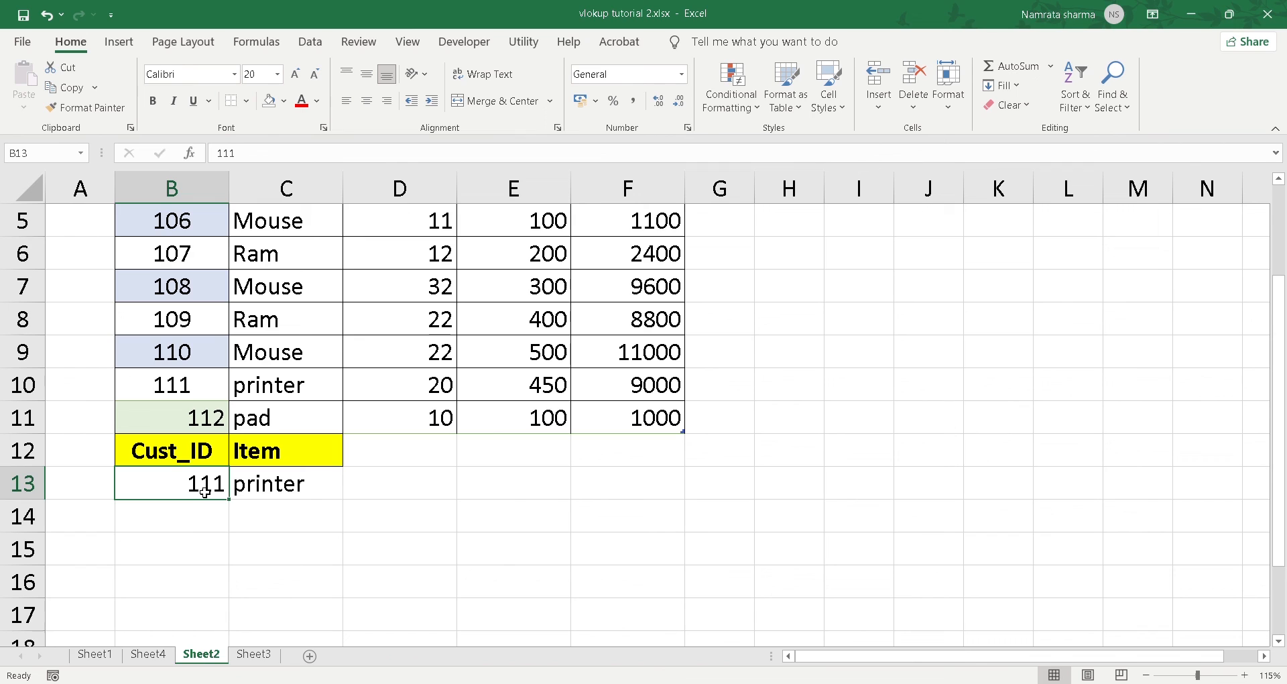
type("112")
key("Return")
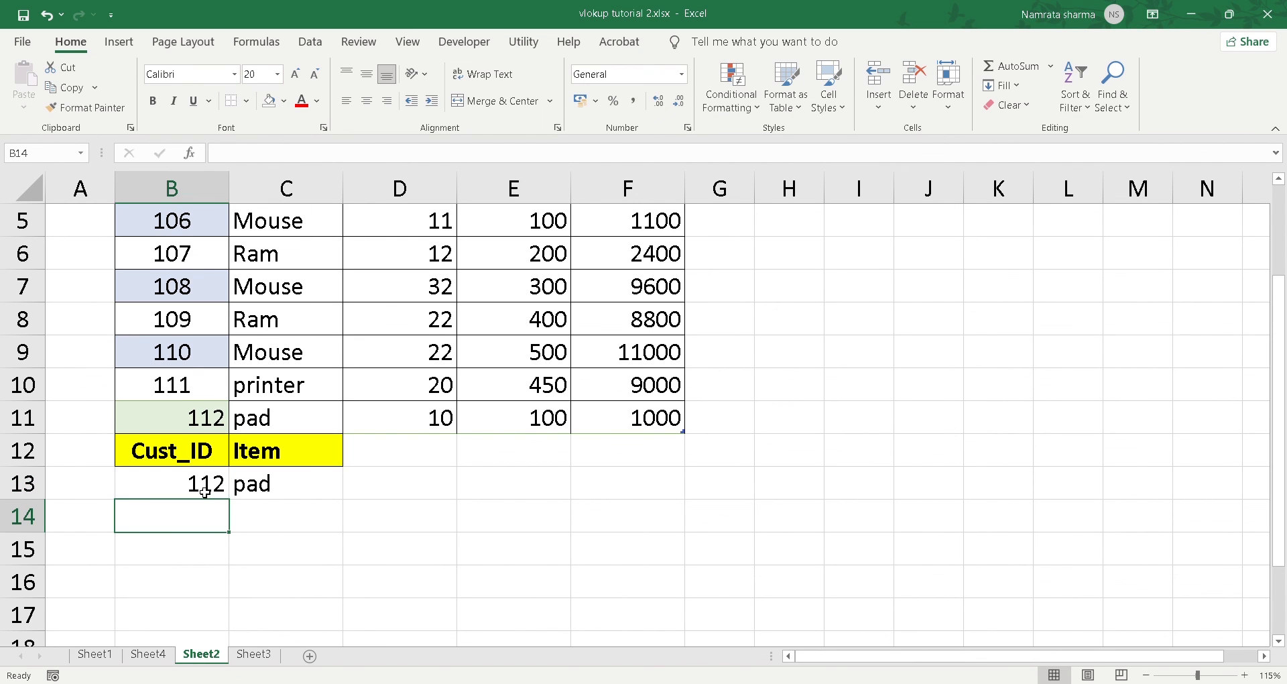